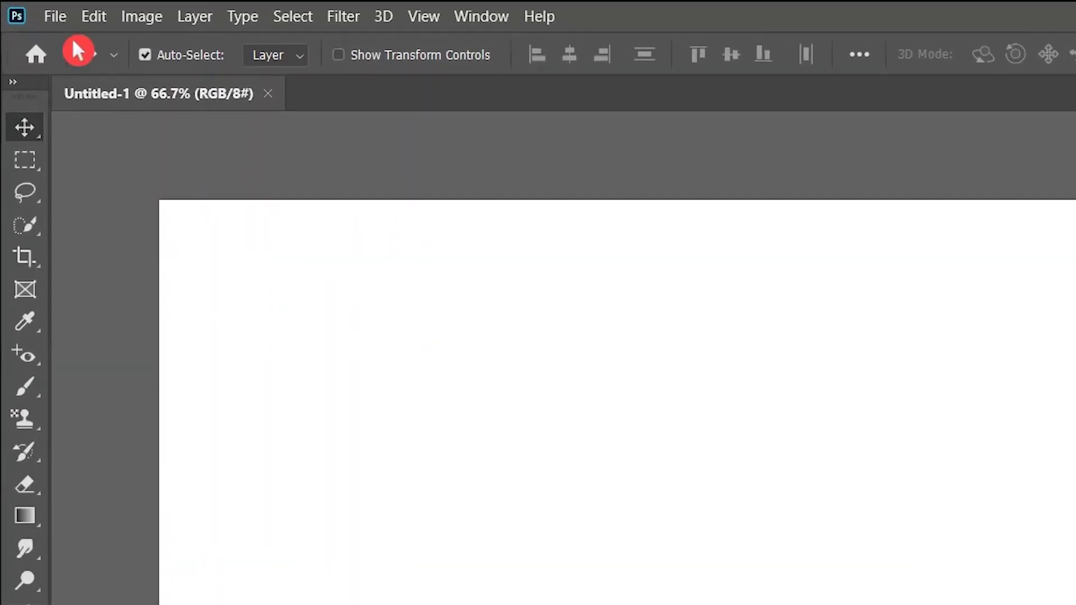
Embed the burger image from the Part-1 folder onto the canvas, then close the document
left_click(39, 10)
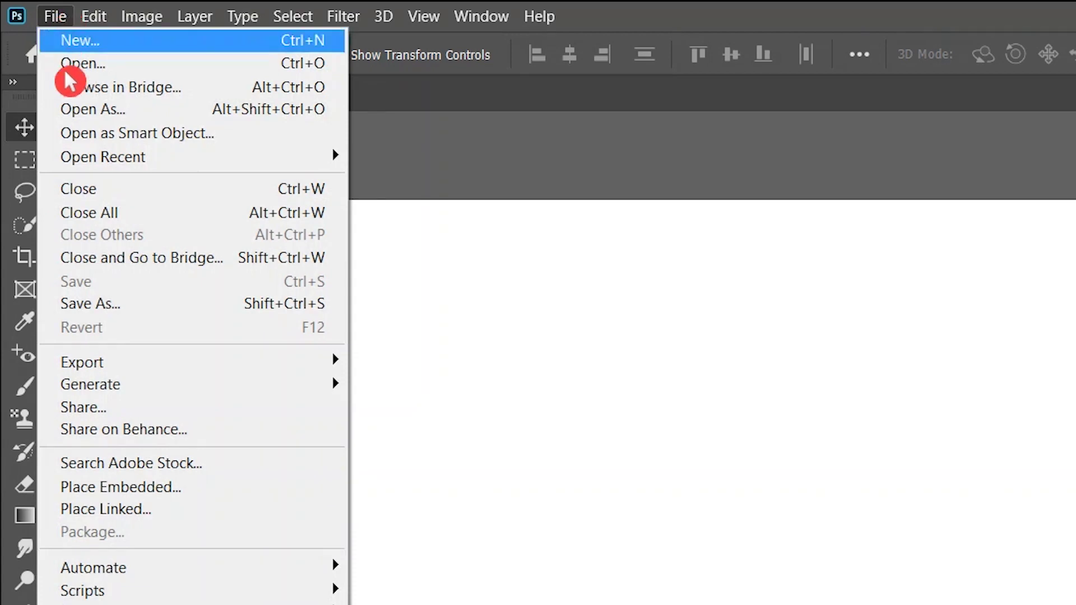
left_click(223, 488)
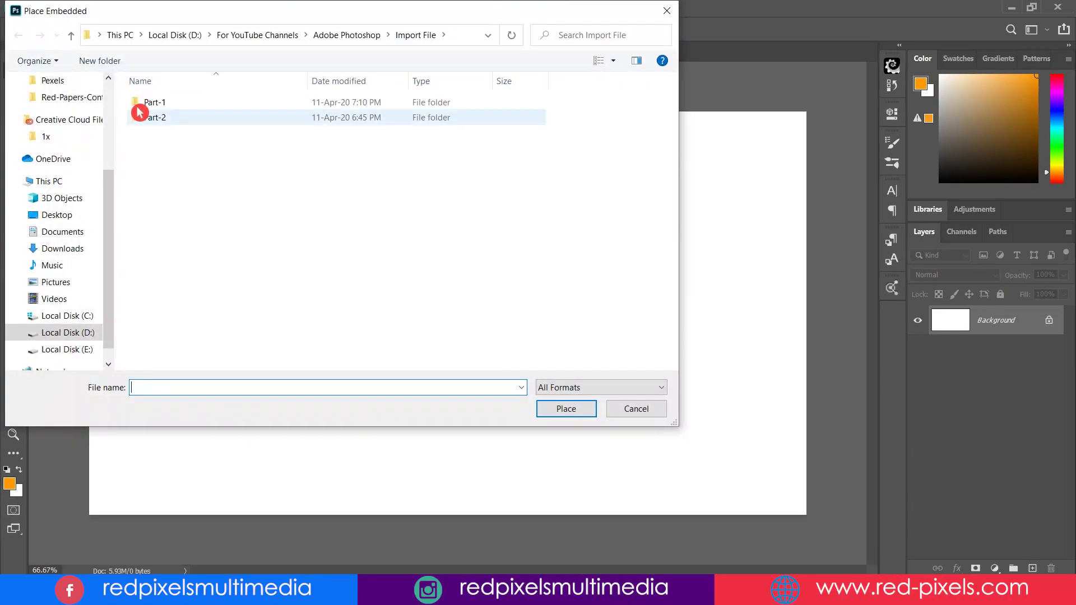
double_click(159, 103)
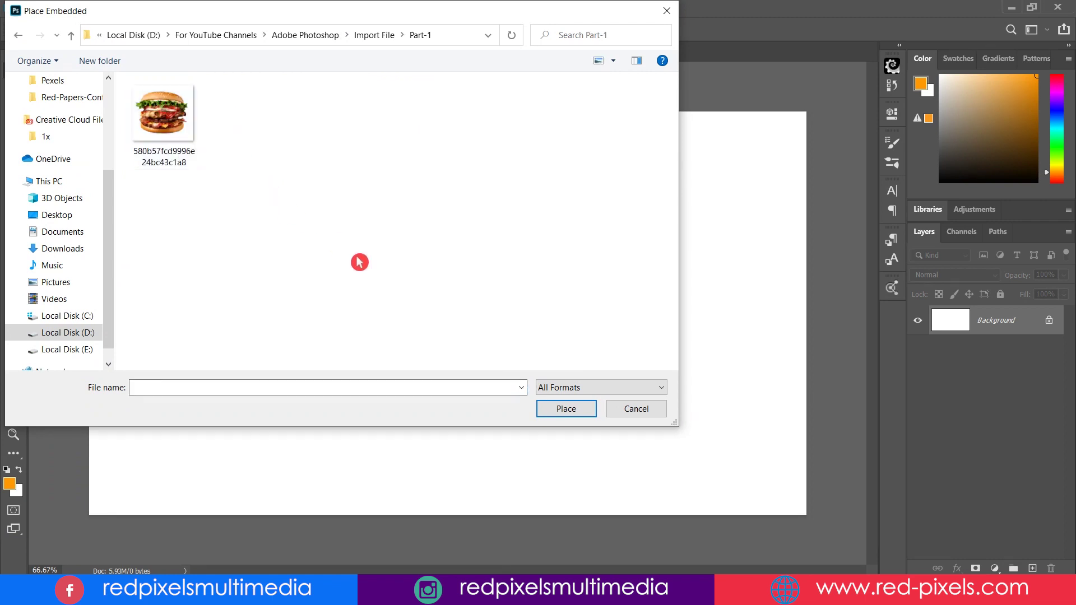
double_click(163, 115)
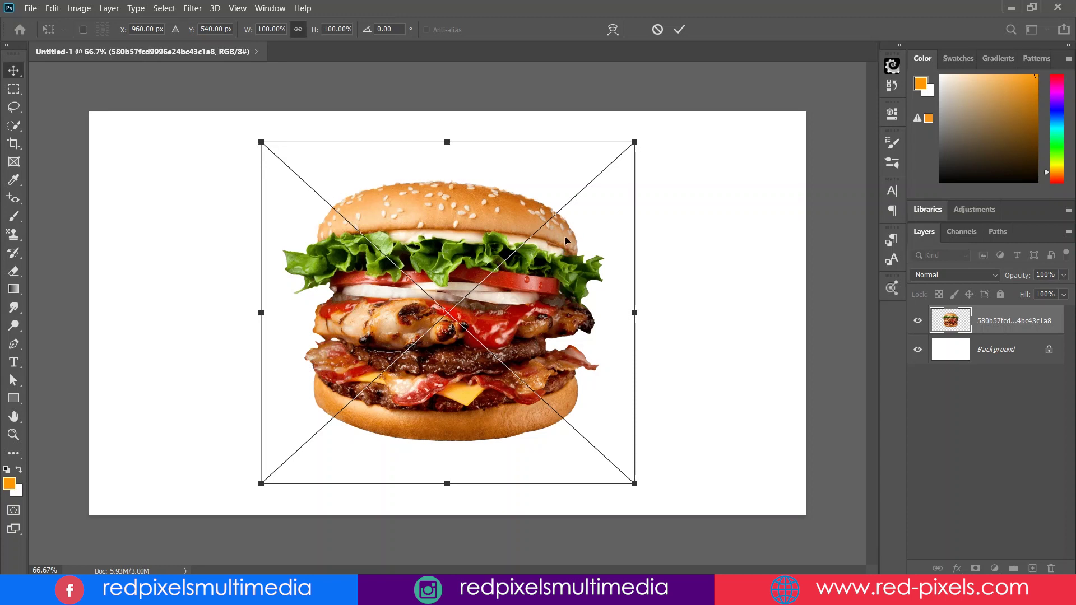
key("Return")
left_click(263, 52)
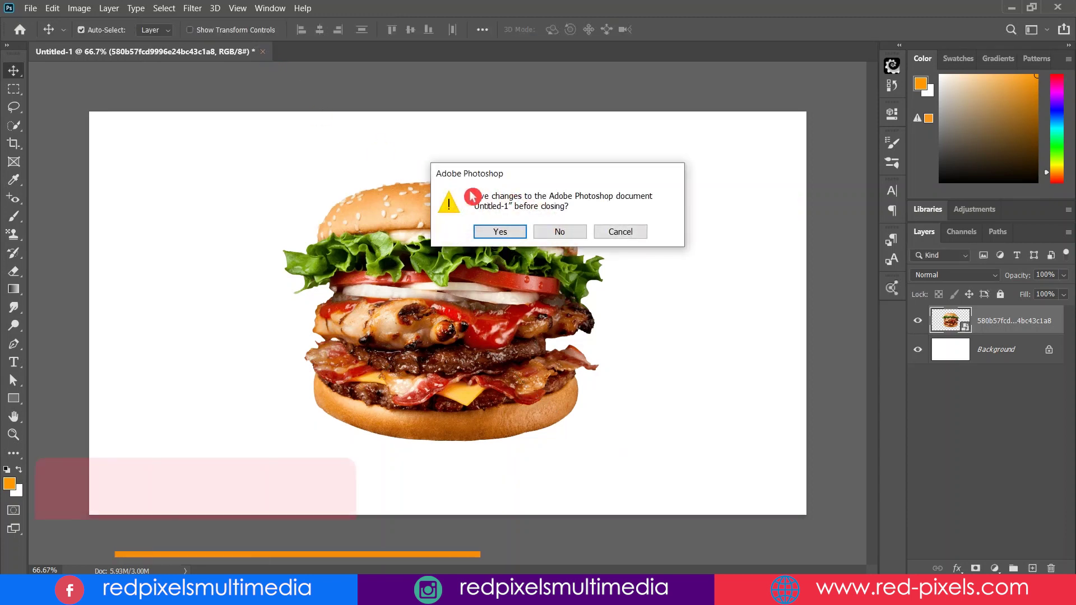
Discard the document without saving and create a new blank 1920×1080 document
left_click(573, 231)
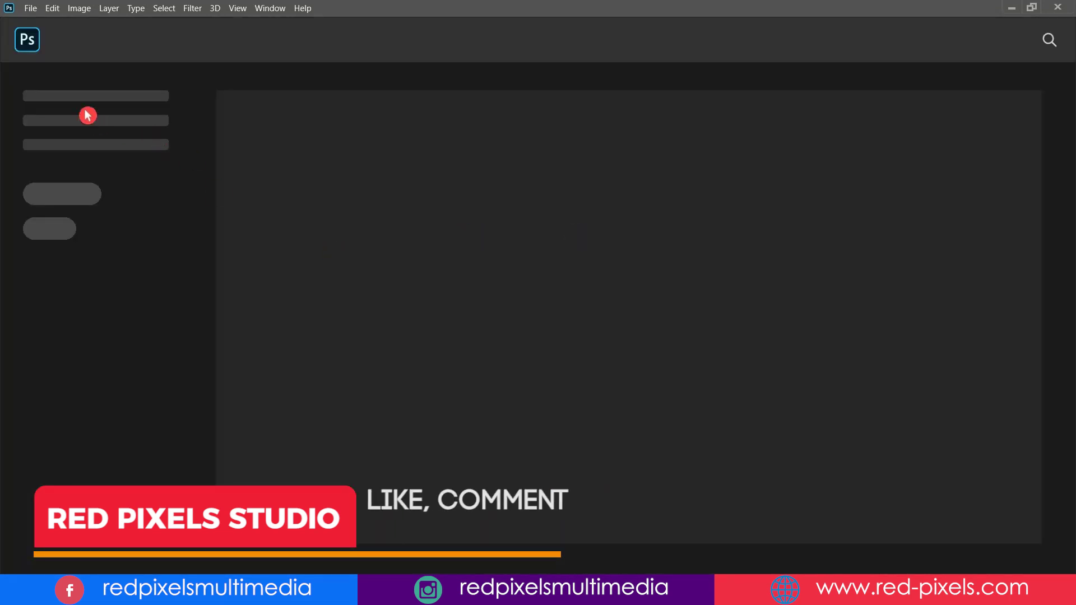
left_click(32, 9)
left_click(89, 28)
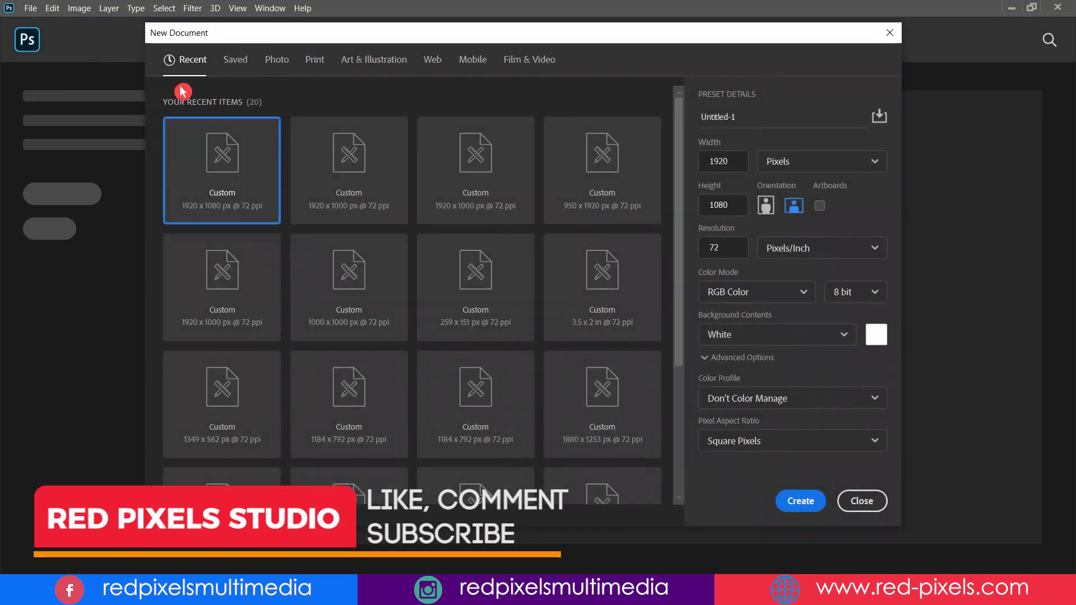
left_click(784, 506)
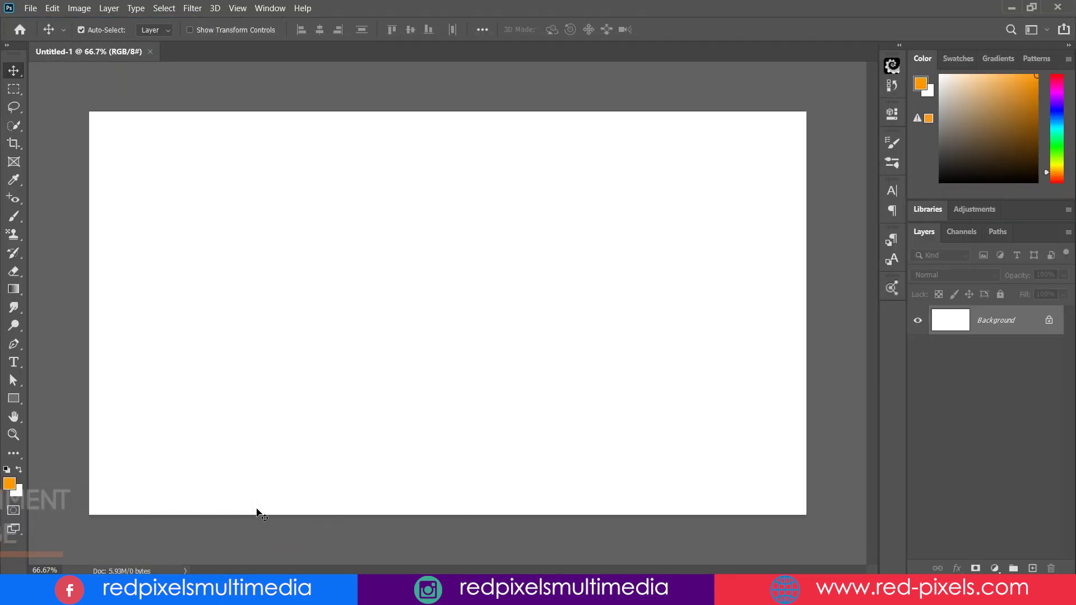
Place DSC_0028 as an embedded layer and commit it
left_click(39, 10)
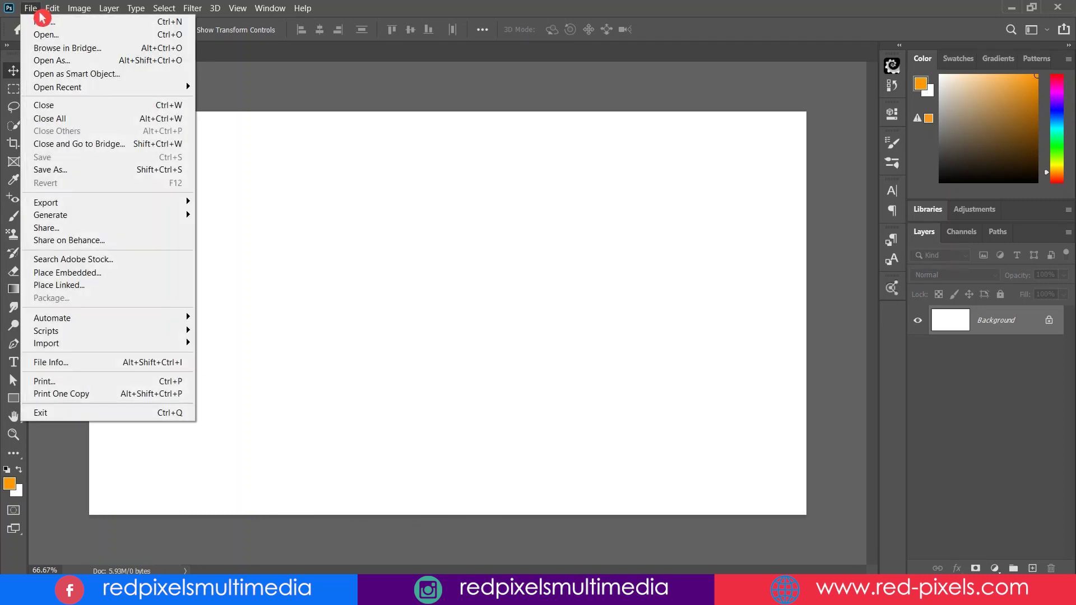
left_click(132, 274)
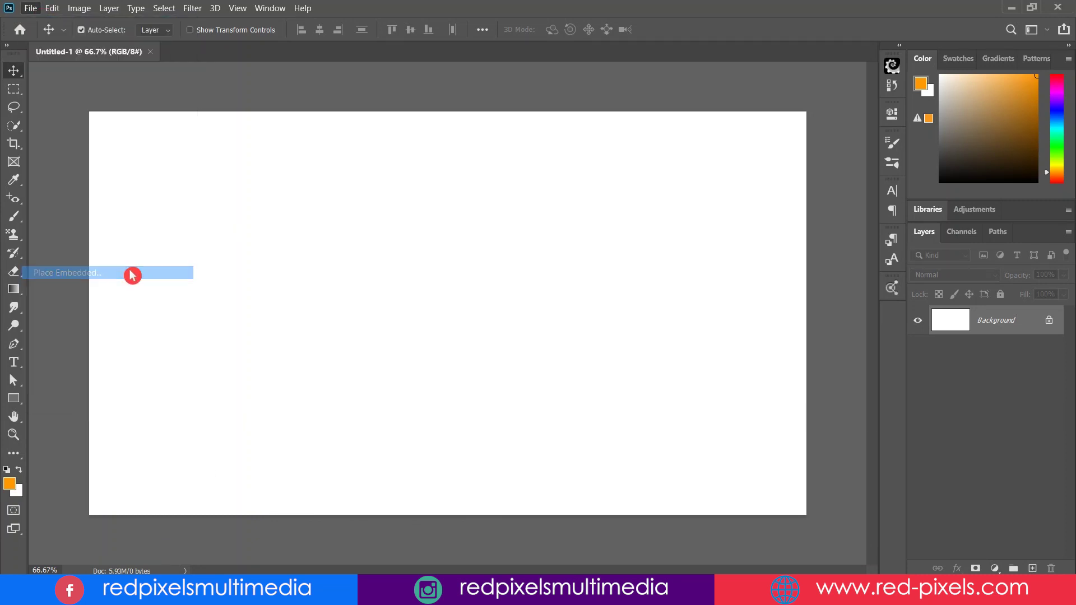
left_click(176, 134)
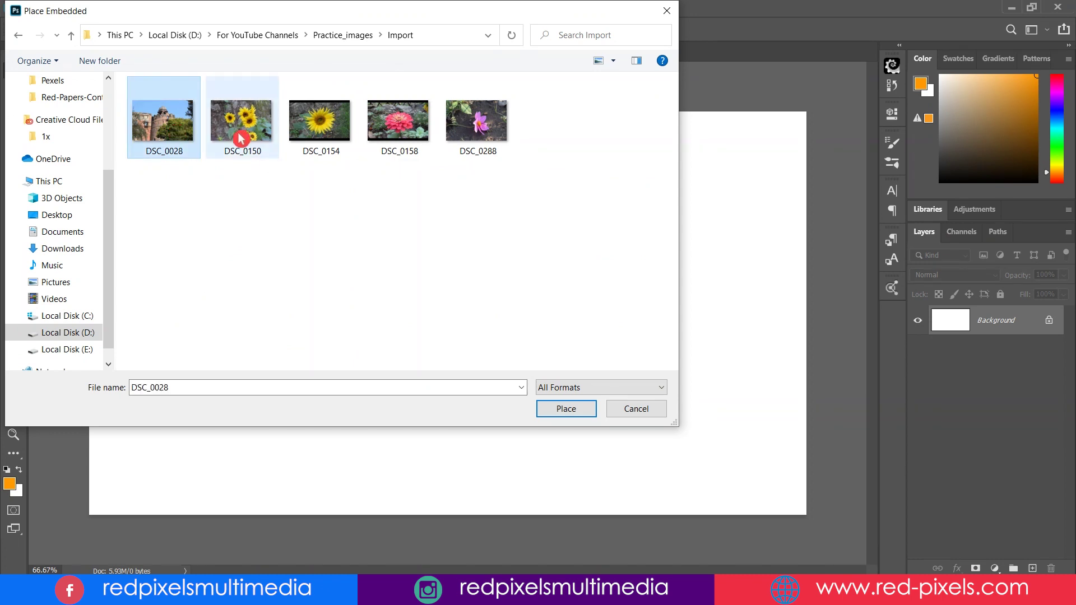
left_click(245, 134)
left_click(329, 130)
left_click(405, 134)
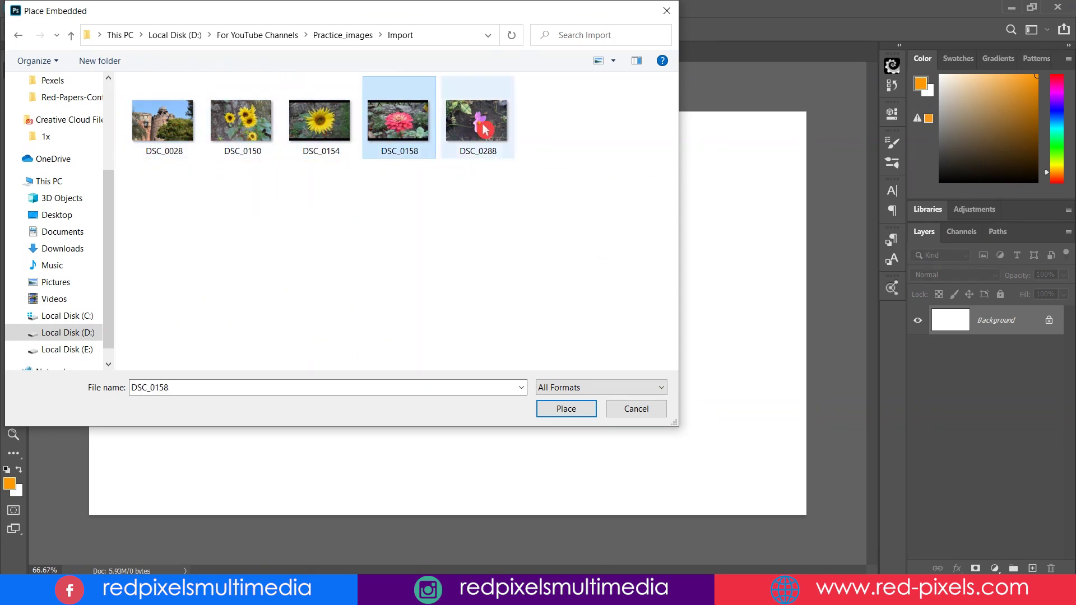
left_click(477, 121)
left_click(264, 173)
left_click(168, 120)
left_click(589, 415)
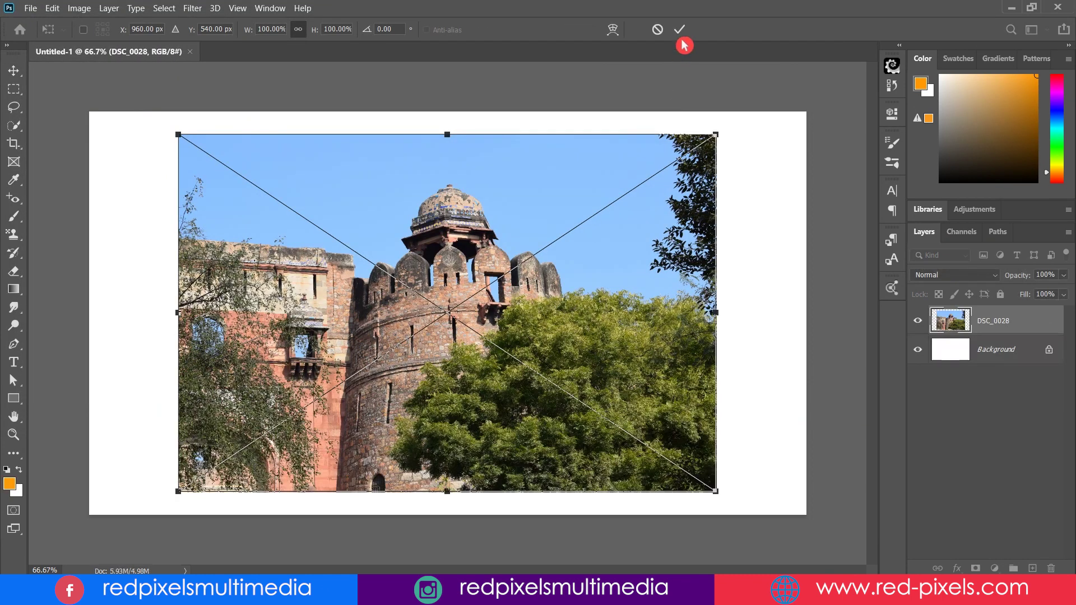
left_click(680, 28)
Place DSC_0150 as an embedded layer and commit it
left_click(31, 8)
left_click(120, 273)
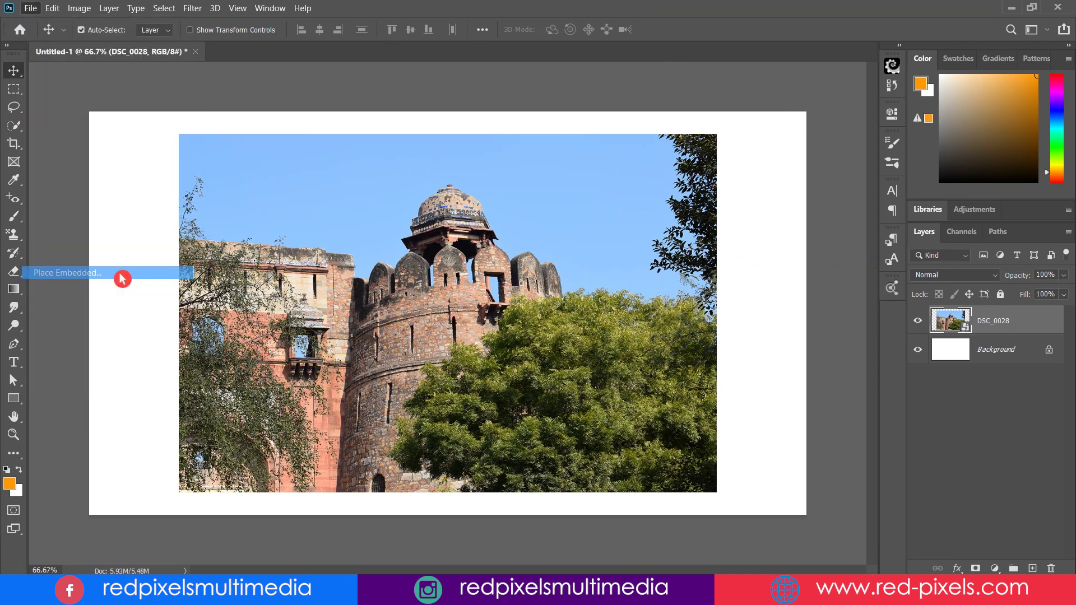
left_click(242, 118)
left_click(586, 414)
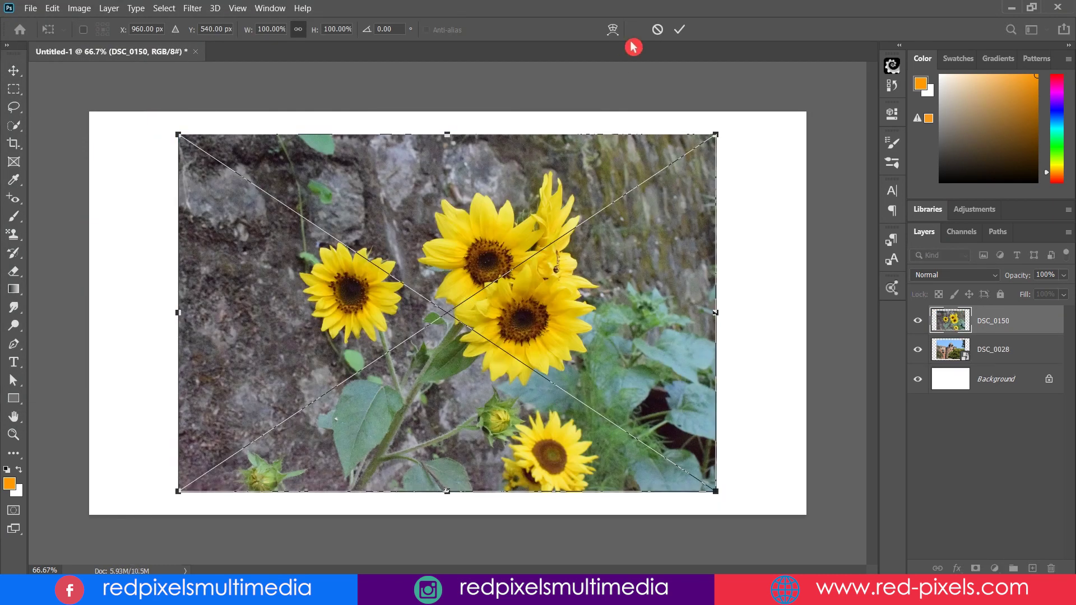
left_click(679, 28)
Place DSC_0154, then select and delete all three placed photo layers
left_click(30, 8)
left_click(90, 273)
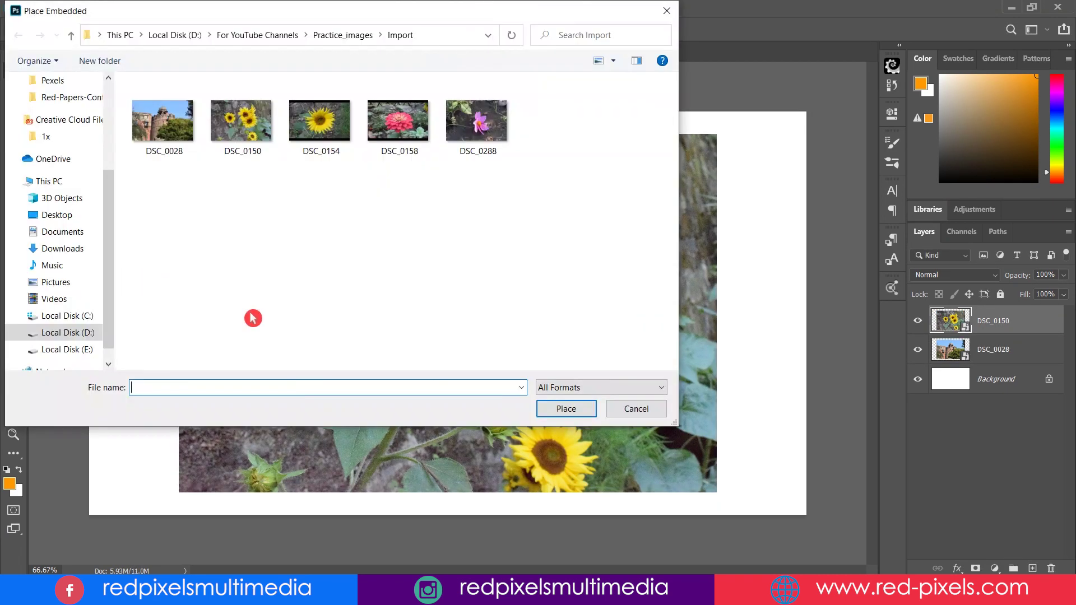
left_click(320, 120)
left_click(569, 409)
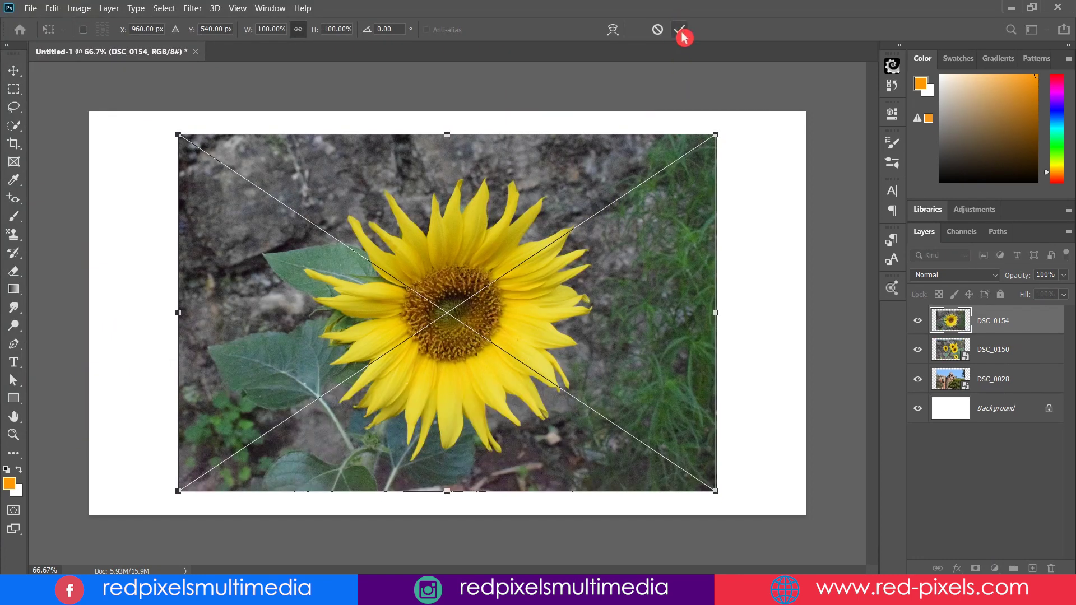
left_click(679, 30)
left_click(1008, 387, "shift")
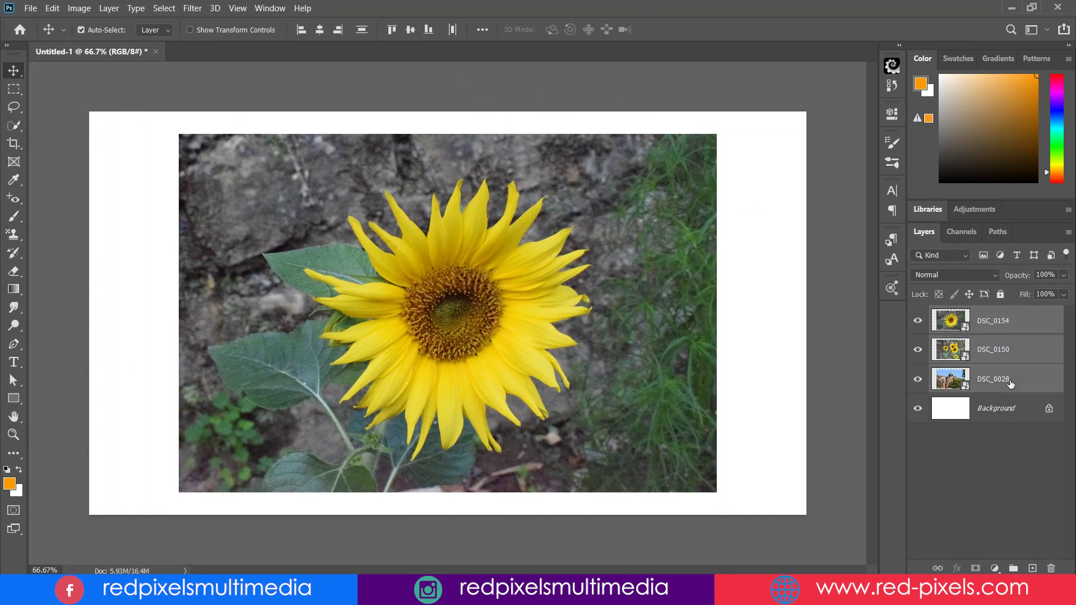
left_click_drag(1008, 386, 1050, 565)
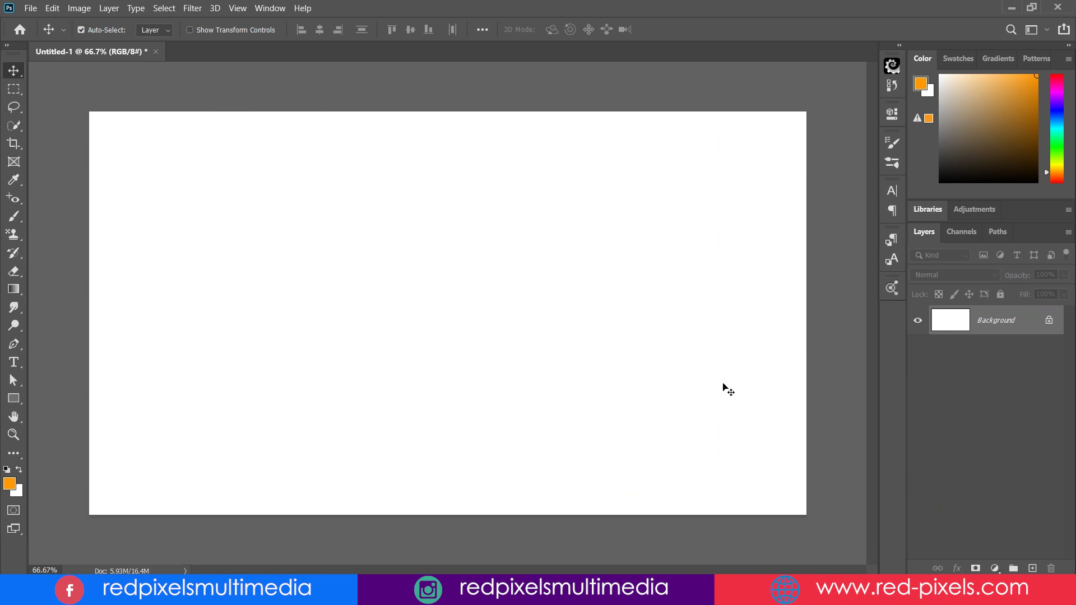
Select the five Import folder photos in File Explorer and drag them onto the Untitled-1 canvas
left_click(140, 521)
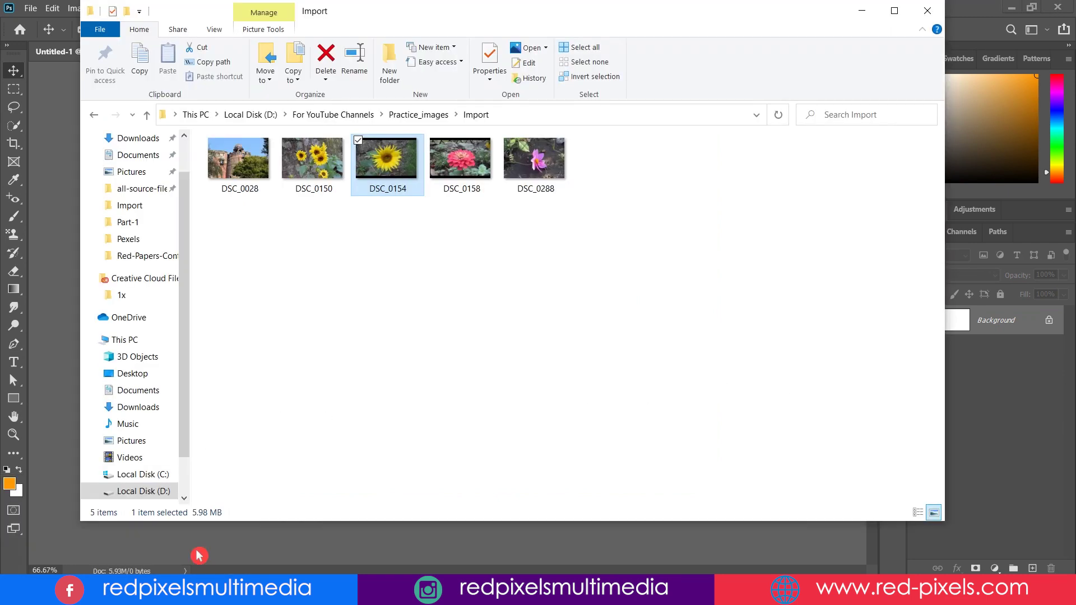
left_click_drag(229, 234, 549, 152)
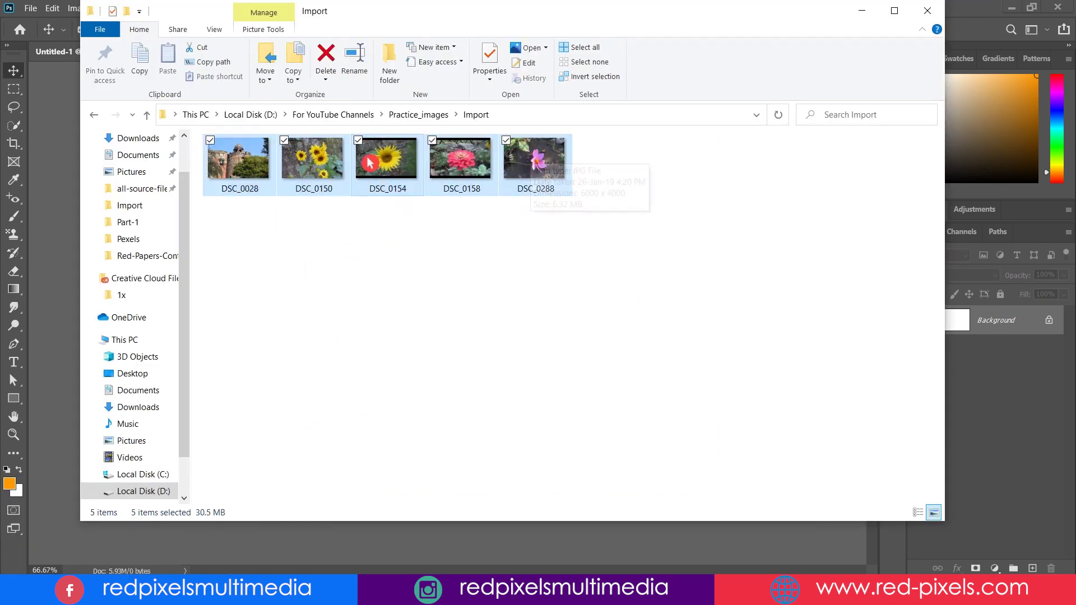
left_click_drag(335, 153, 142, 120)
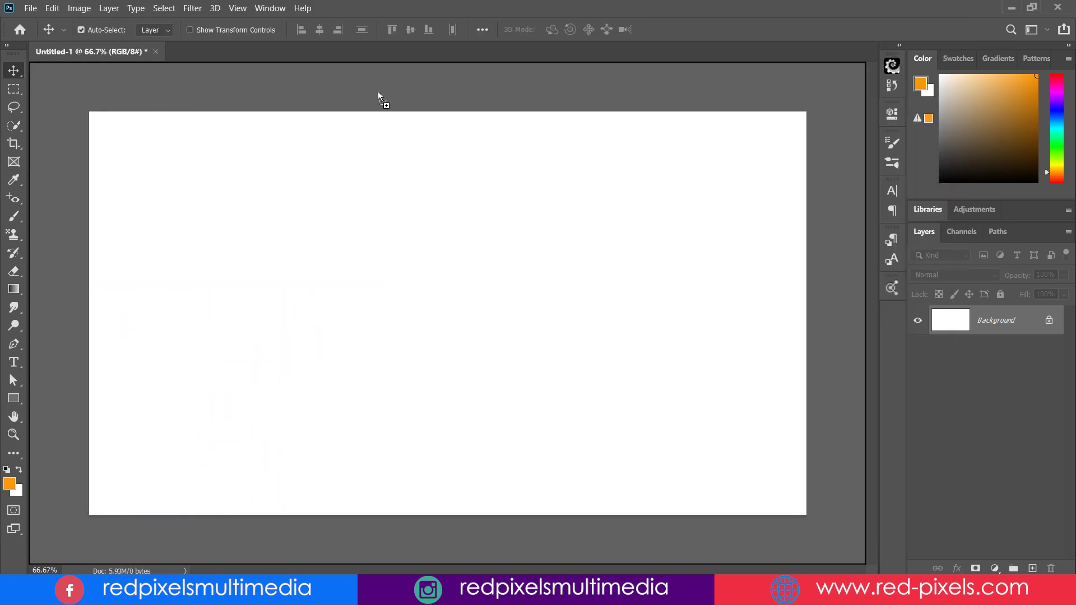
left_click_drag(718, 168, 228, 121)
left_click_drag(620, 279, 416, 142)
left_click_drag(368, 97, 372, 99)
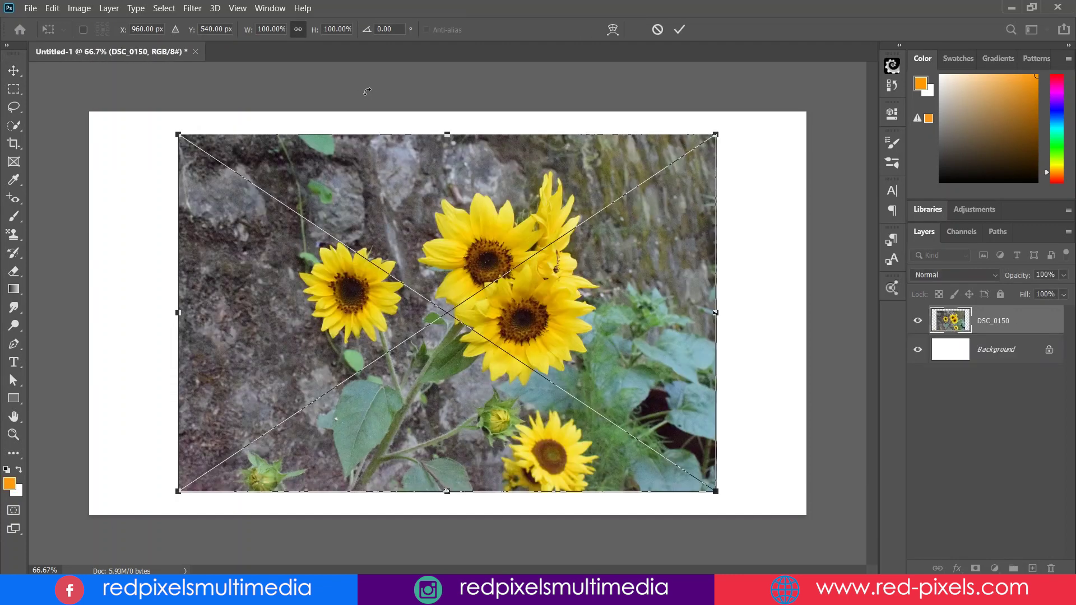
key("Escape")
mouse_move(134, 590)
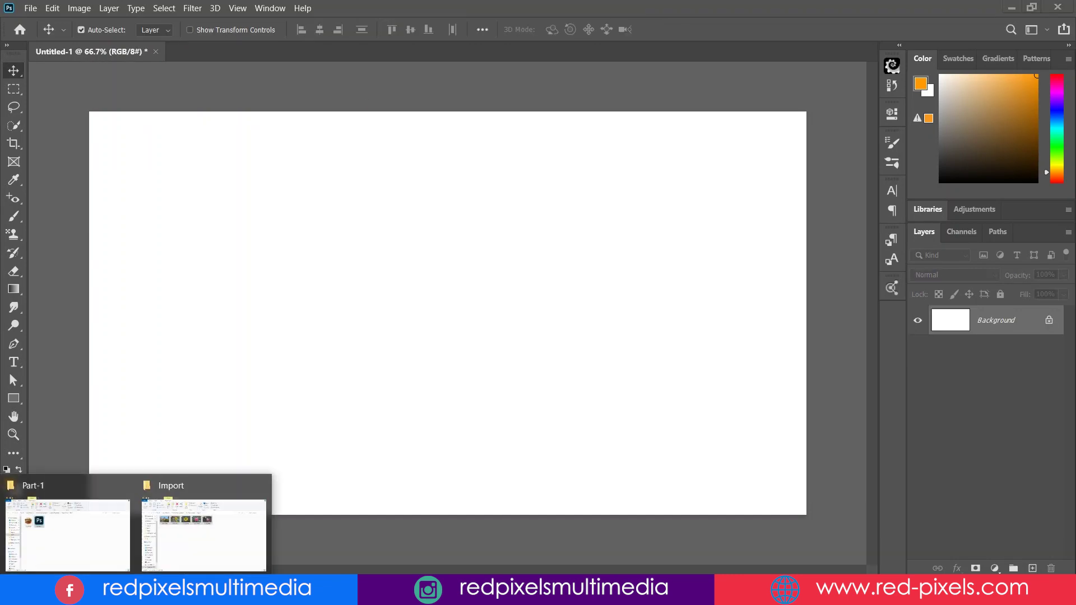
left_click(227, 536)
left_click_drag(396, 162, 427, 459)
left_click_drag(734, 418, 948, 311)
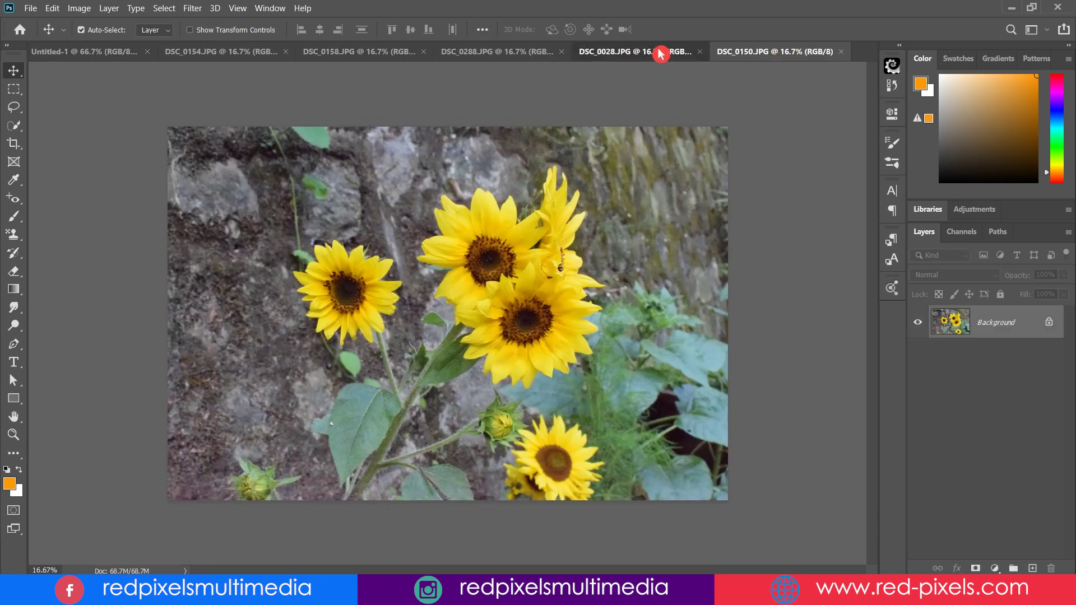
left_click(660, 51)
left_click(372, 51)
left_click(269, 51)
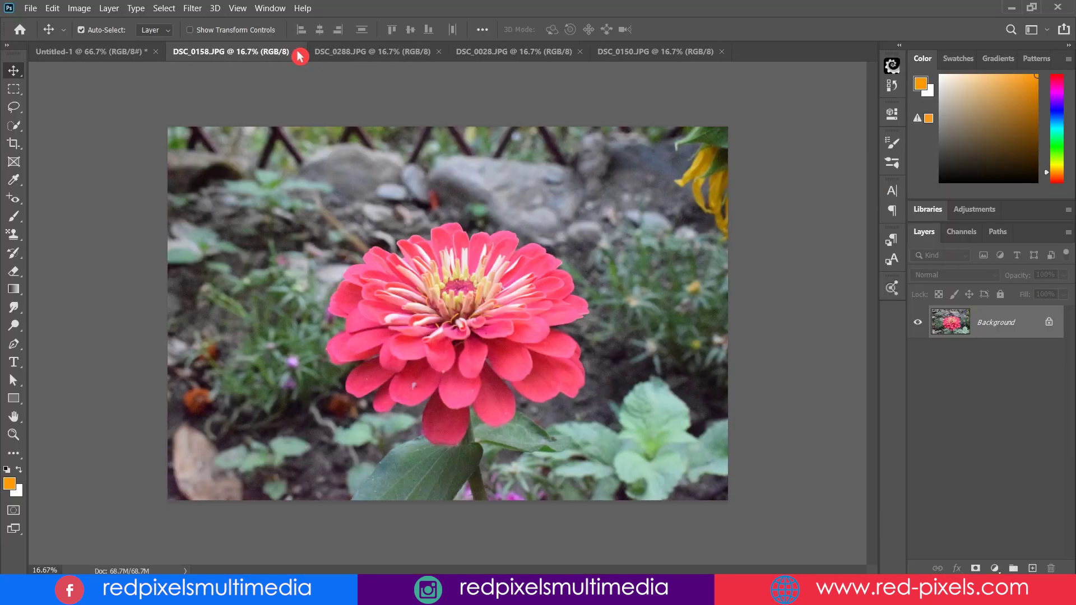
left_click(298, 52)
left_click(298, 52)
left_click(298, 52)
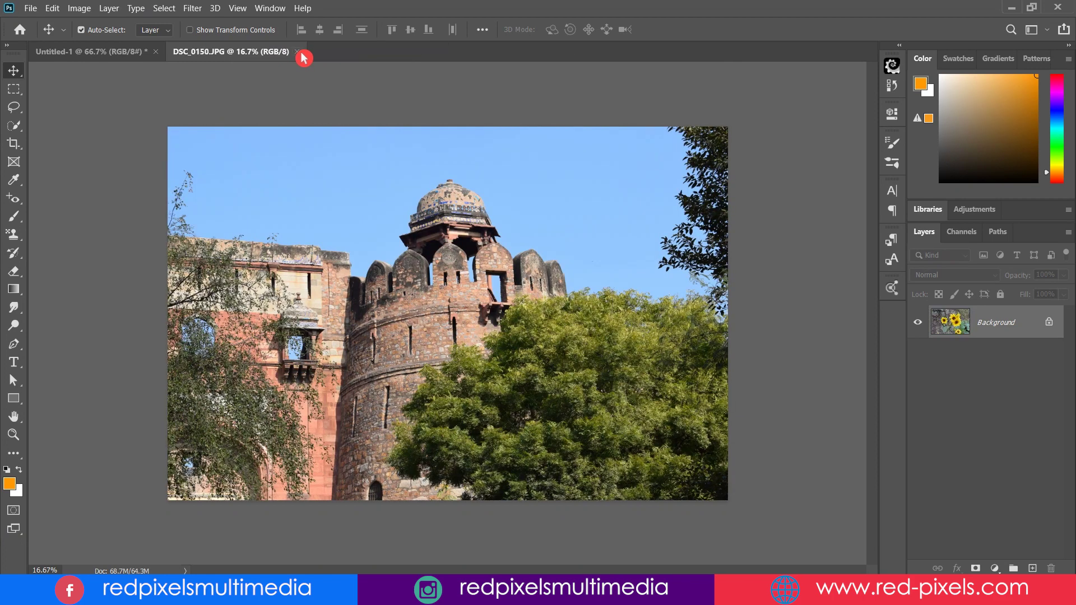
left_click(297, 52)
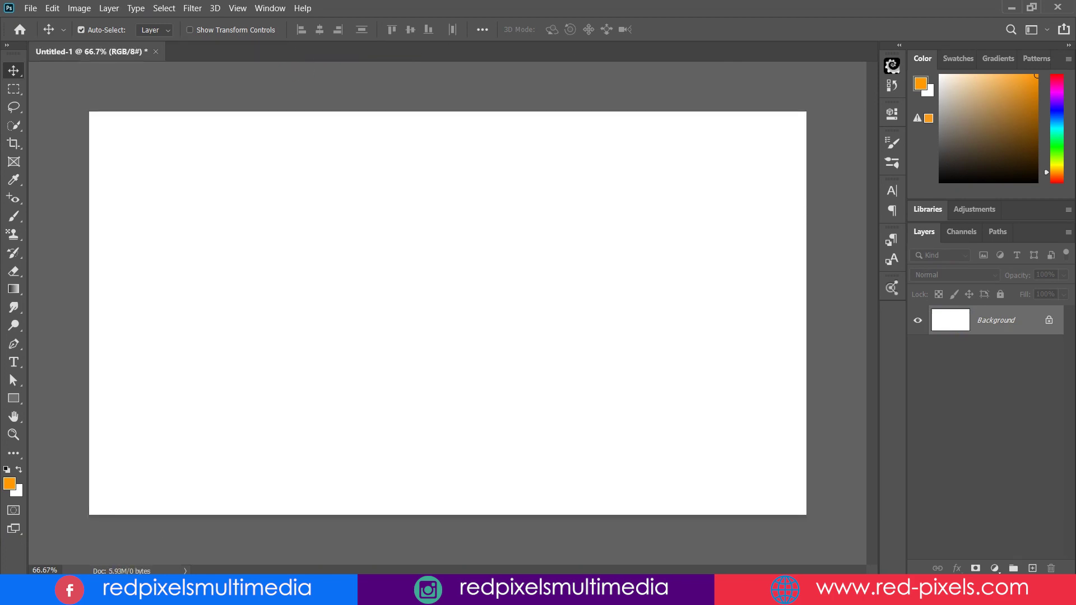
Drag all five Import photos onto the canvas, shrinking the sunflower photo to fit, and commit
mouse_move(141, 569)
left_click(210, 542)
key("ctrl+a")
left_click_drag(395, 179, 392, 355)
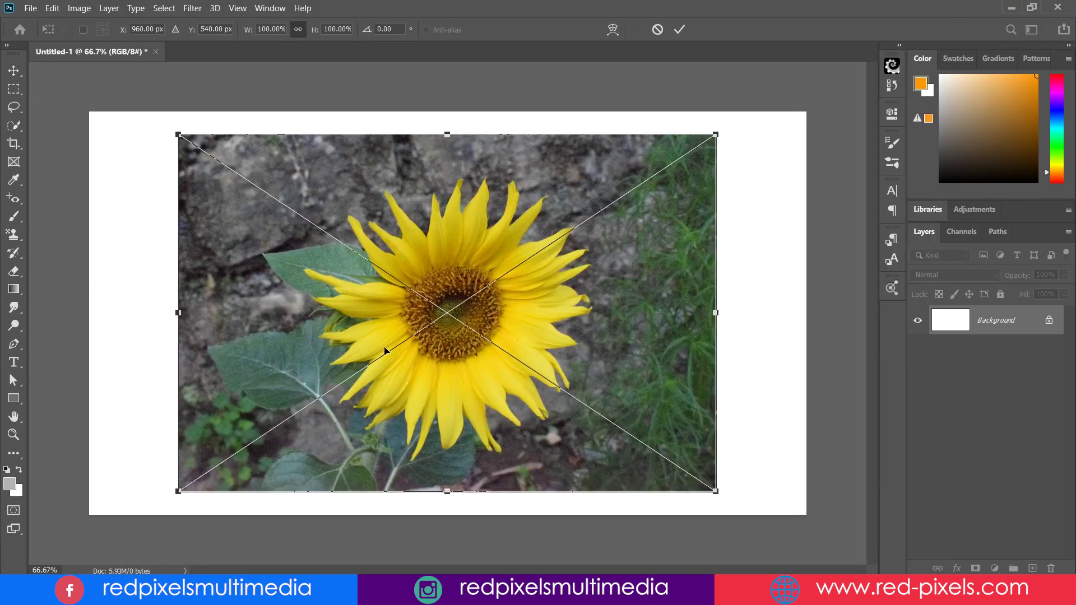
mouse_move(720, 132)
left_mouse_down()
mouse_move(628, 227)
mouse_move(745, 132)
mouse_move(752, 238)
mouse_move(775, 180)
mouse_move(758, 121)
mouse_move(738, 135)
left_mouse_up()
left_click(680, 30)
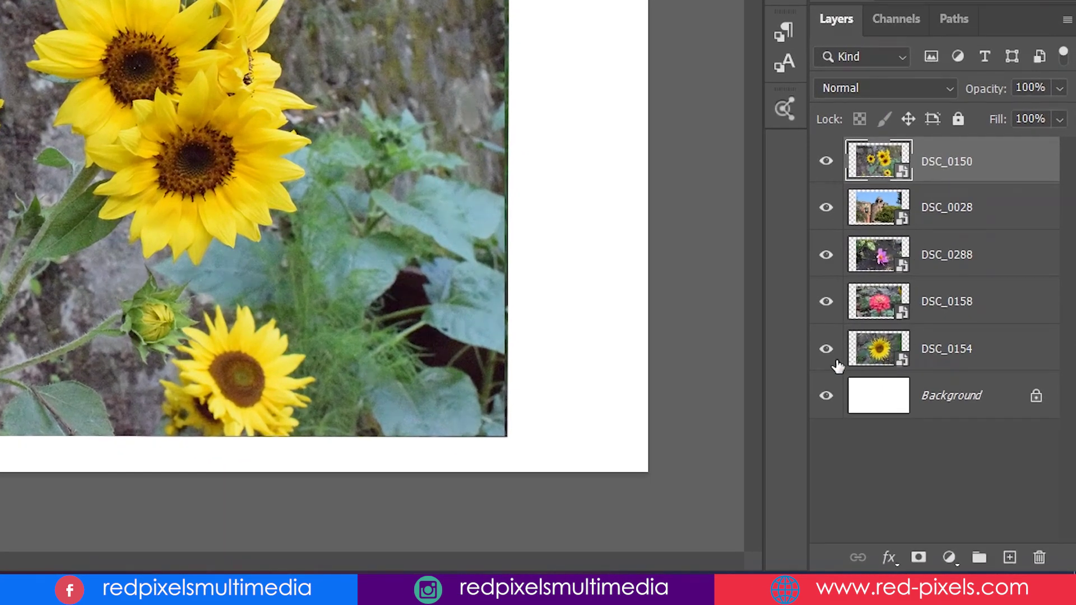
Hide the DSC_0150, DSC_0028, DSC_0288 and DSC_0158 layers to reveal DSC_0154
left_click(826, 162)
left_click(825, 208)
left_click(825, 255)
left_click(825, 302)
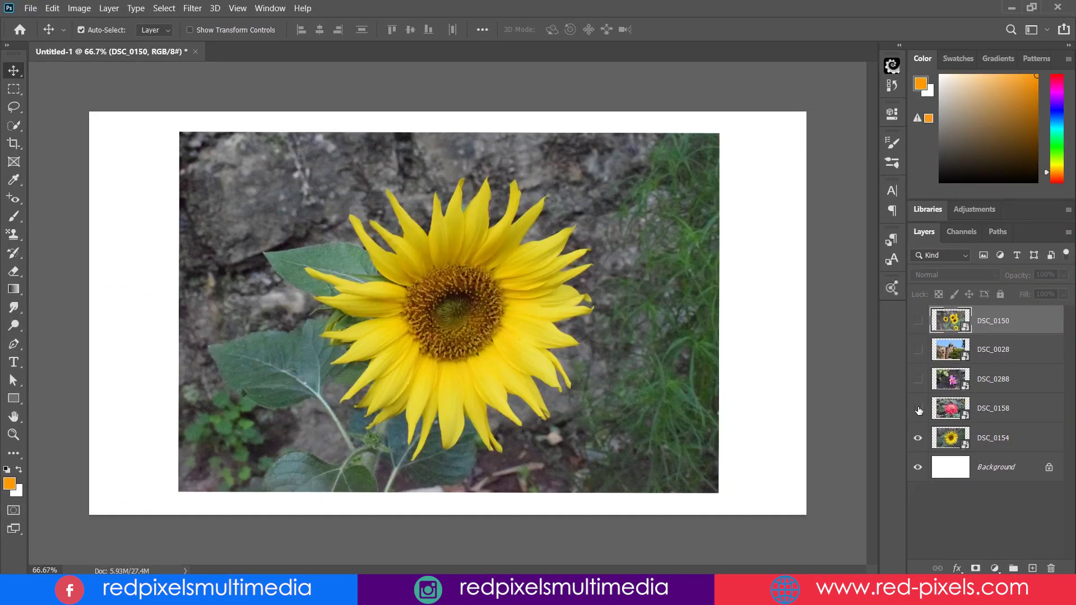
Show those layers again and draw a long thin rectangle along the photo's bottom
left_click(918, 408)
left_click(917, 379)
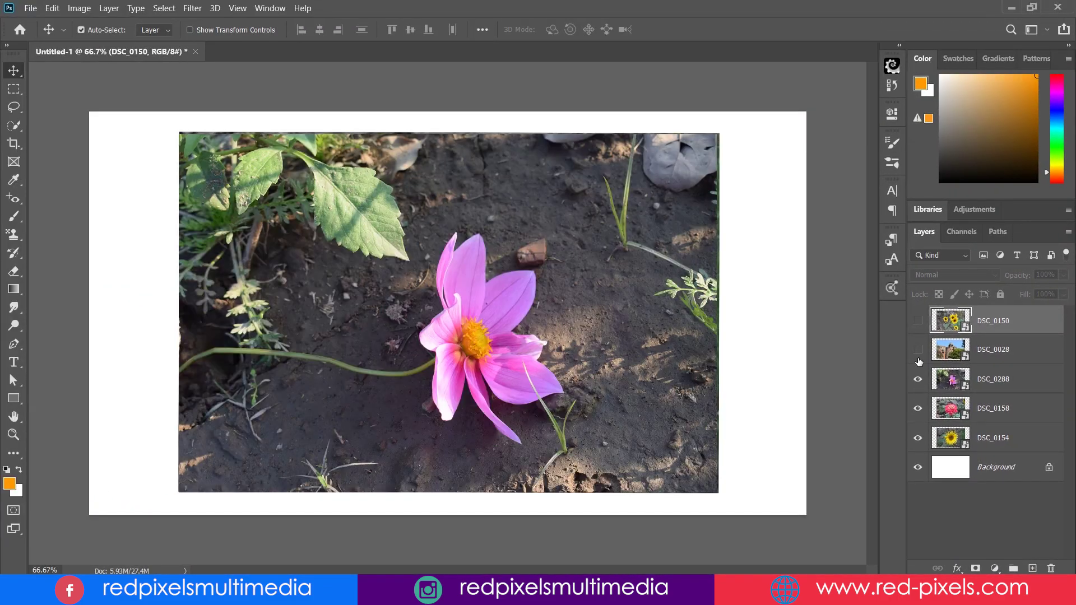
left_click(918, 349)
left_click(917, 322)
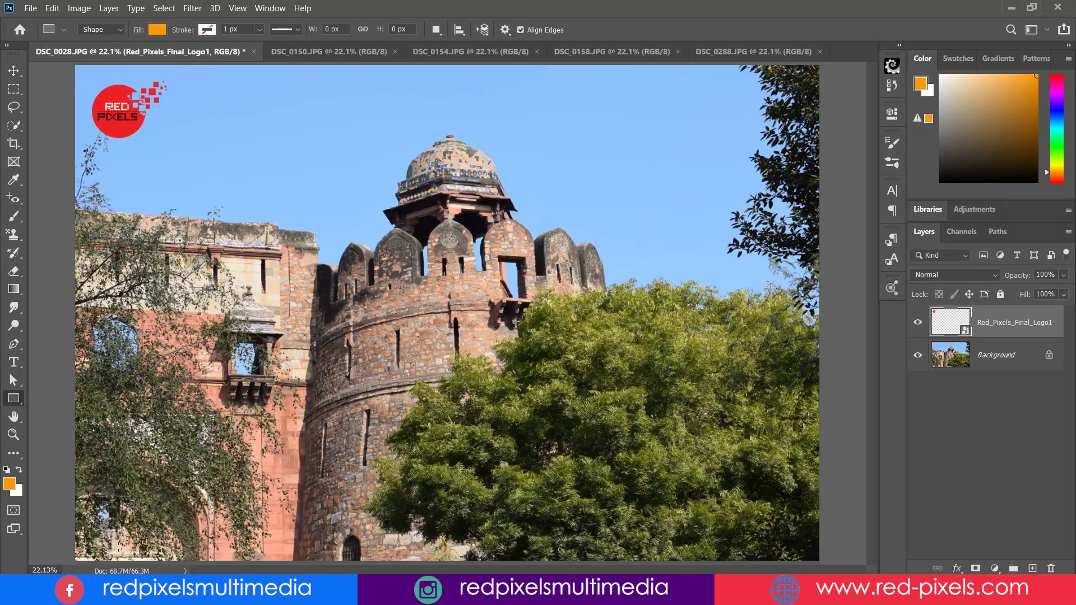
left_click_drag(67, 527, 839, 550)
Add a text layer with the person's name followed by '- RED PIXELS'
key("t")
left_click(308, 267)
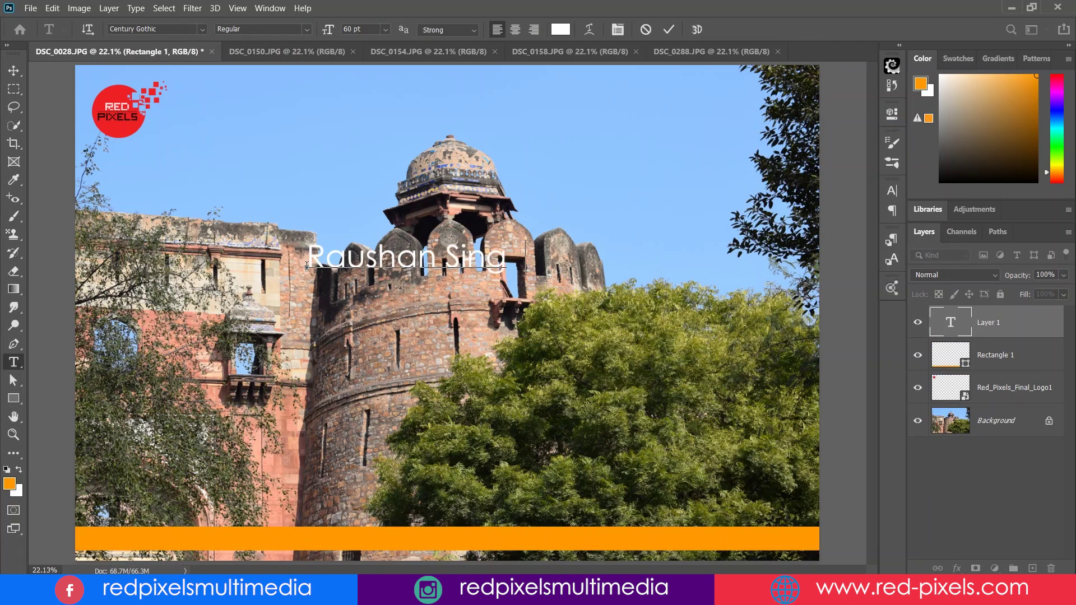
Move the caption onto the orange bar and scale it to about 61%
left_click(14, 71)
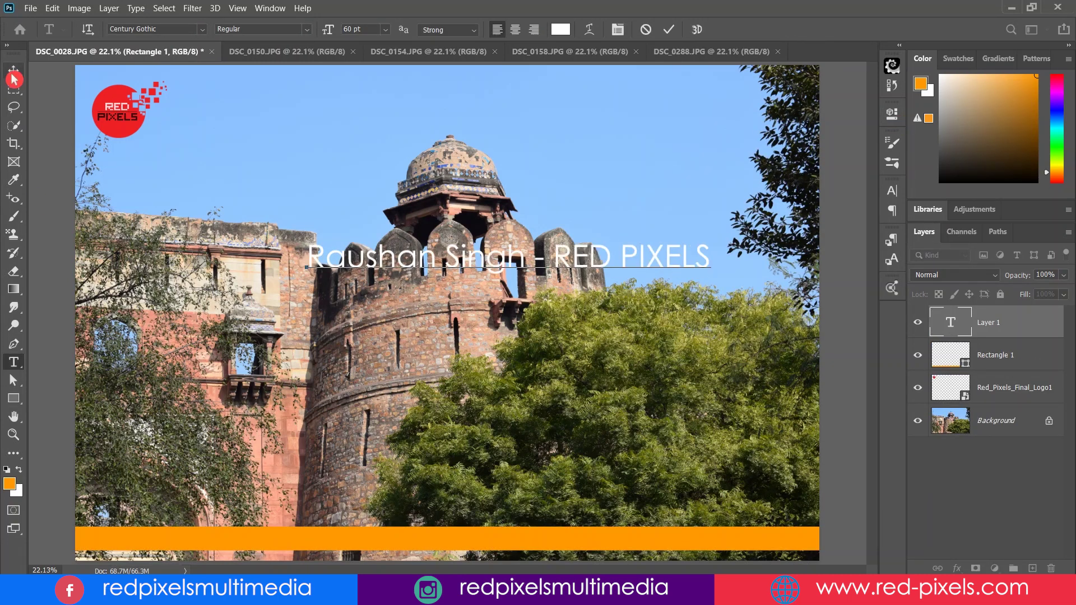
left_click_drag(562, 266, 507, 540)
key("ctrl+t")
left_click_drag(666, 552, 585, 533)
key("Return")
Set the orange bar to 68% opacity and select the logo, bar and caption layers together
left_click(1003, 354)
key("7")
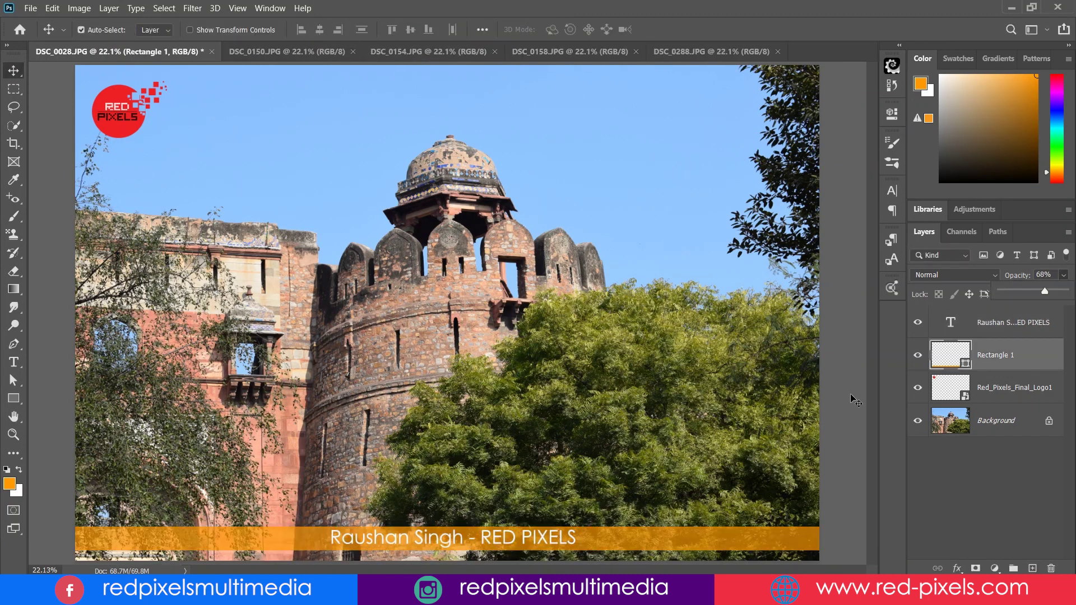
left_click(848, 396)
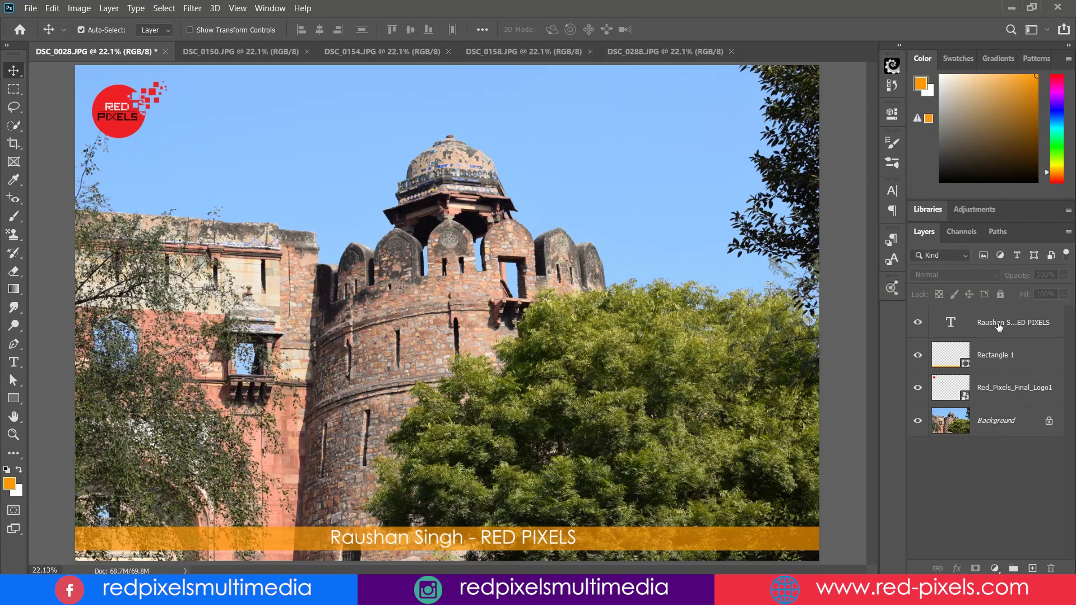
key("alt+period")
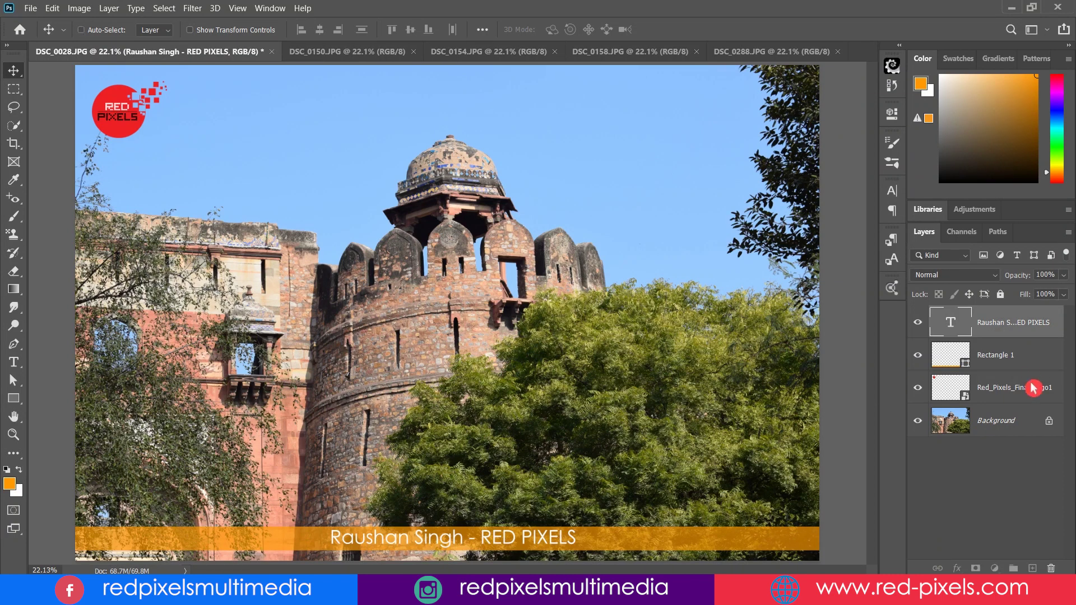
left_click(1032, 395, "shift")
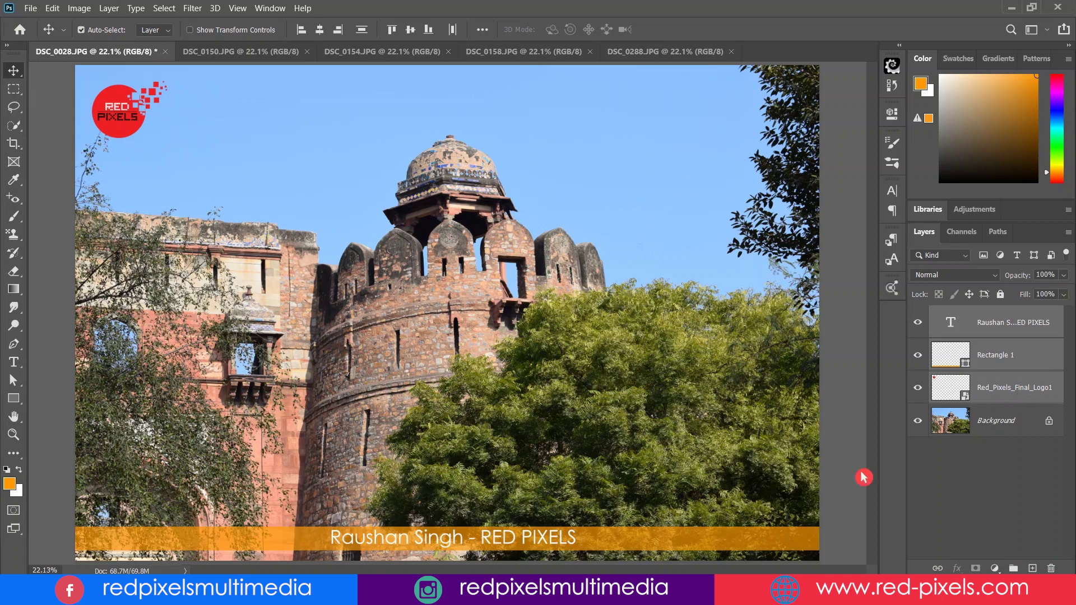
key("ctrl")
left_click(17, 76)
Drag the logo, bar and caption onto DSC_0154, bar at the bottom and logo top-left
left_click_drag(116, 119, 227, 103)
left_click_drag(339, 330, 561, 543)
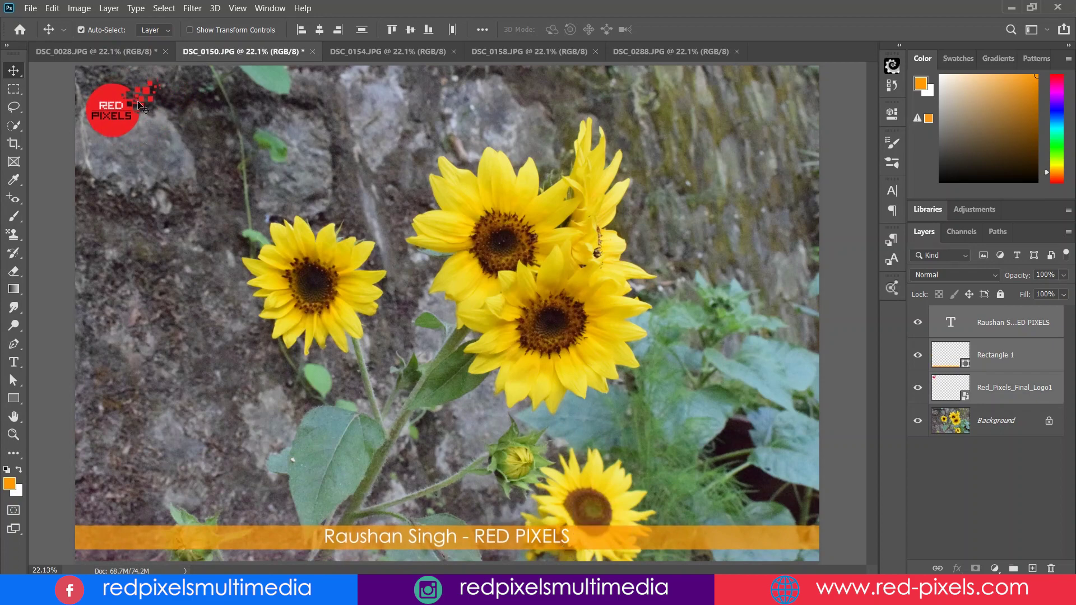
left_click(129, 51)
left_click(217, 56)
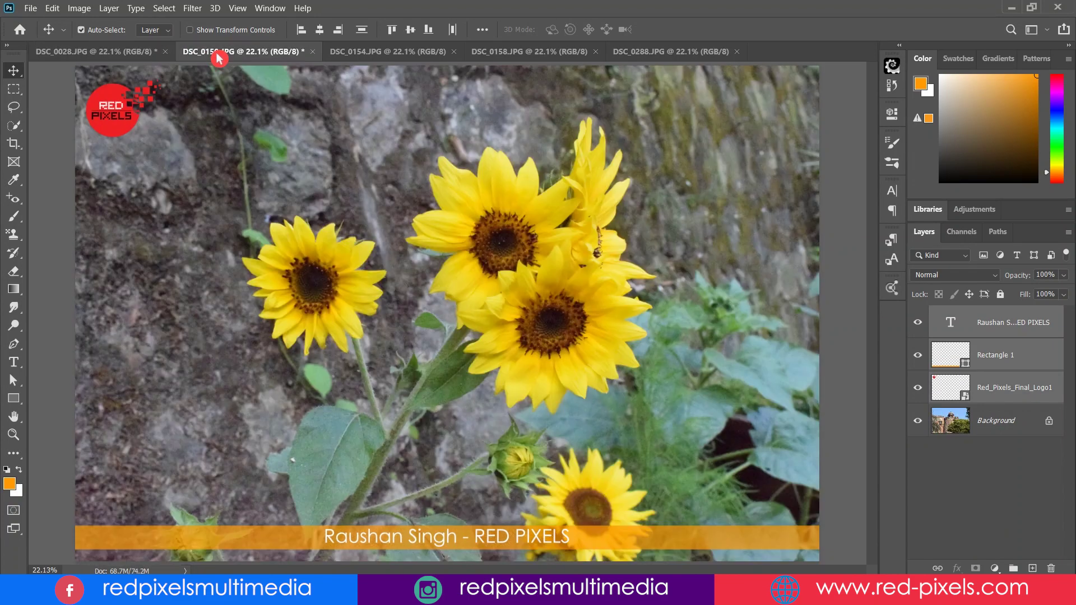
left_click(146, 51)
left_click(202, 55)
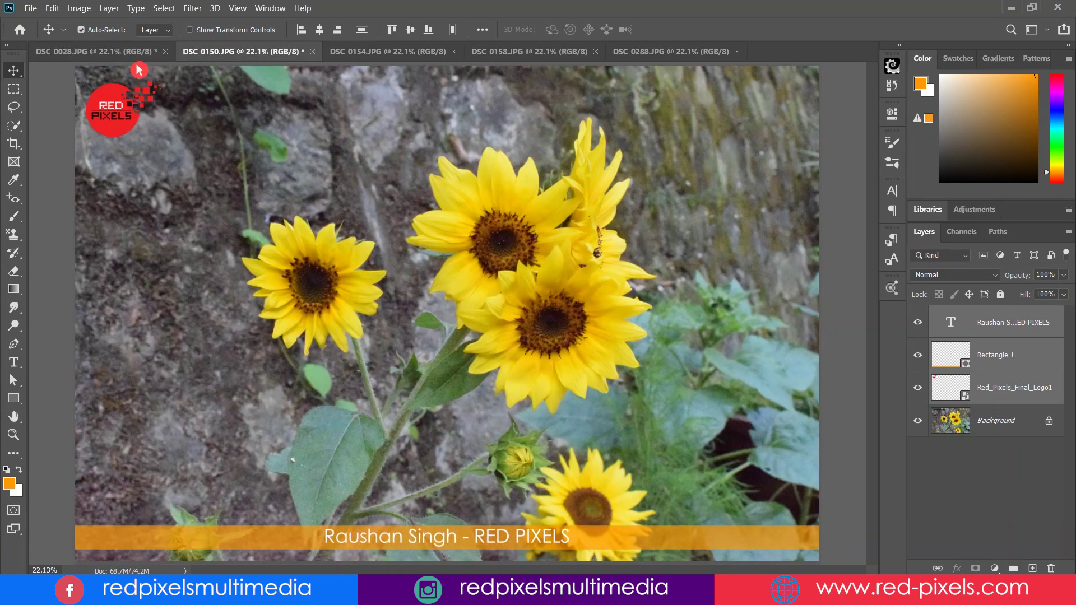
Copy the logo, bar and caption into the next photo and align them the same way
left_click_drag(149, 70, 354, 108)
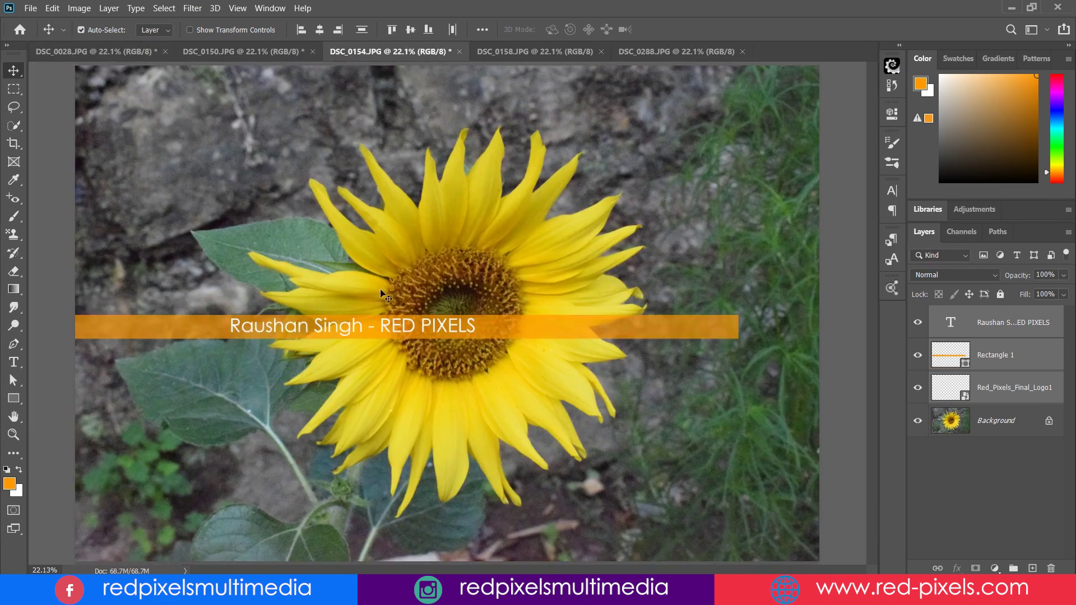
left_click_drag(382, 330, 487, 540)
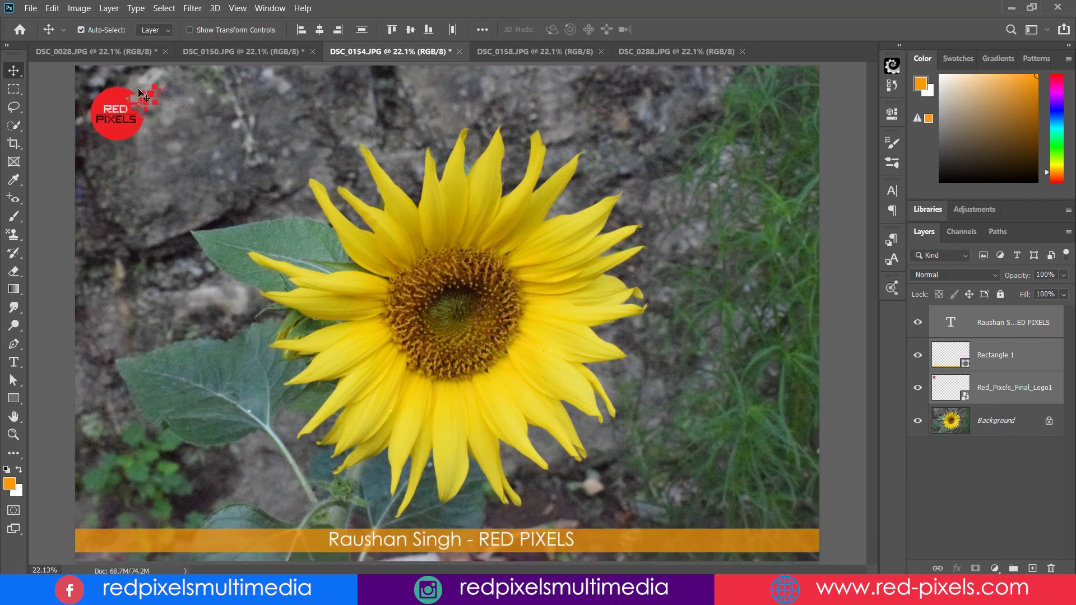
left_click(209, 51)
Delete the extra logo, caption and name layers, including those in DSC_0150
left_click_drag(981, 341, 1051, 569)
left_click(286, 49)
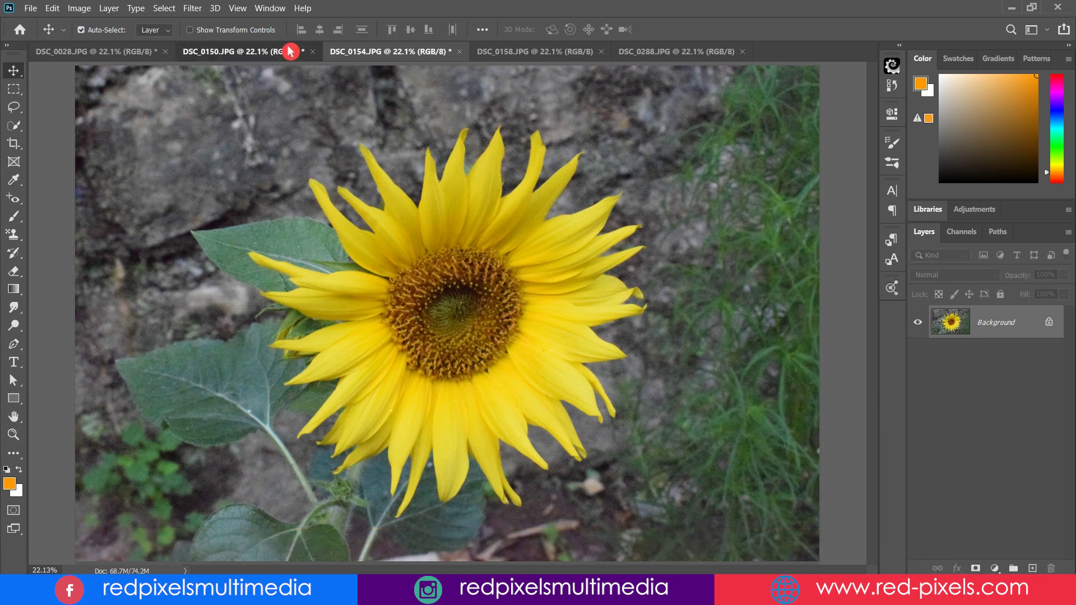
left_click(1003, 322)
left_click(1008, 390, "shift")
left_click_drag(1008, 389, 1051, 569)
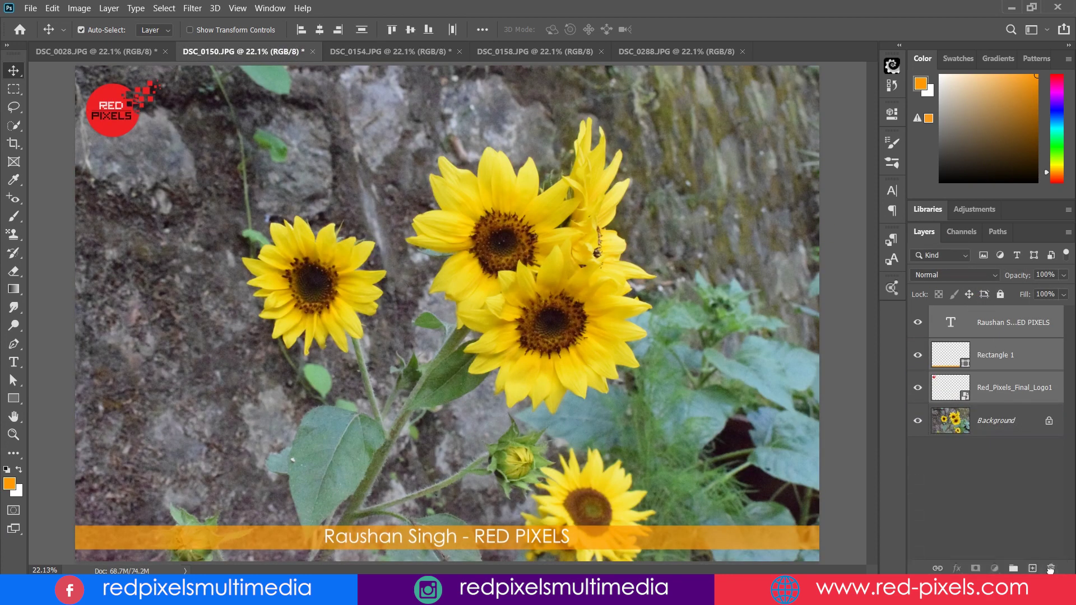
Drag the logo and caption from the DSC_0028 fort photo onto the other photos
left_click(123, 54)
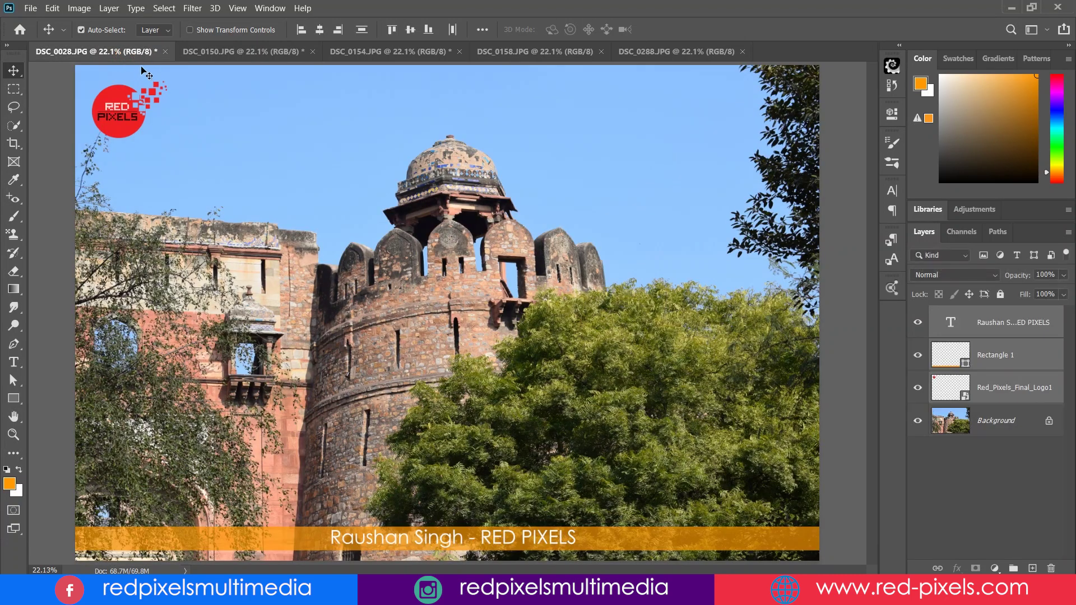
left_click_drag(119, 115, 229, 158)
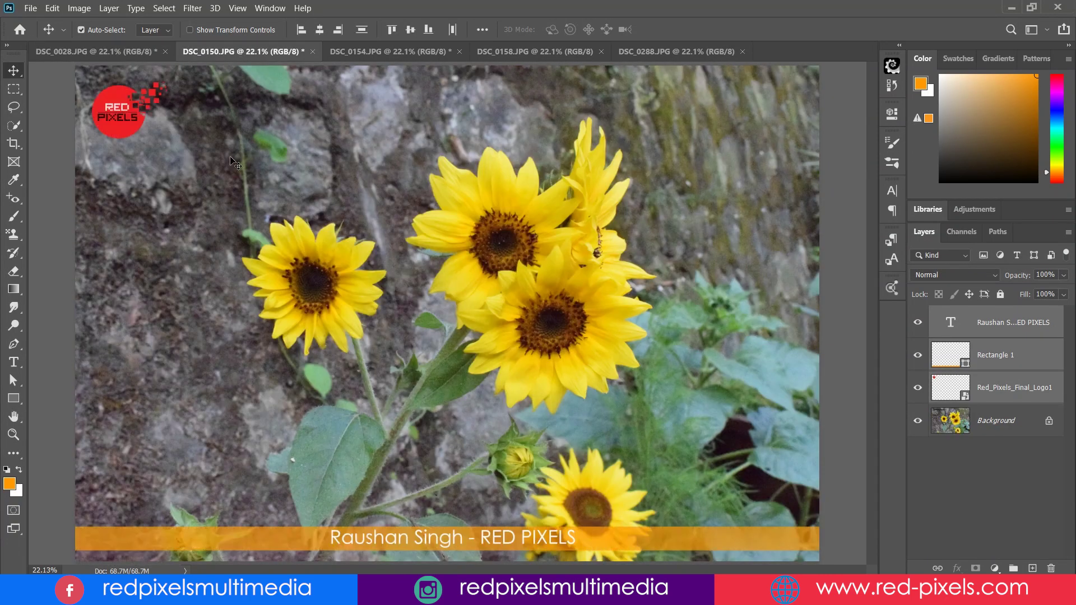
left_click_drag(117, 77, 144, 66)
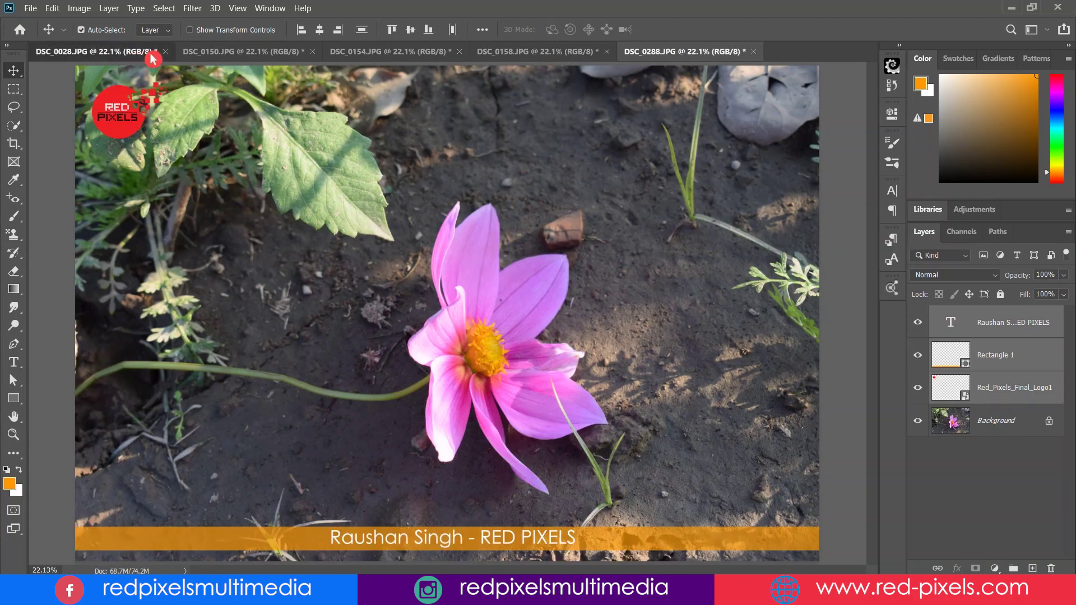
Check DSC_0028, DSC_0150, DSC_0154 and DSC_0158 in turn for the logo and caption
left_click(148, 52)
left_click(298, 56)
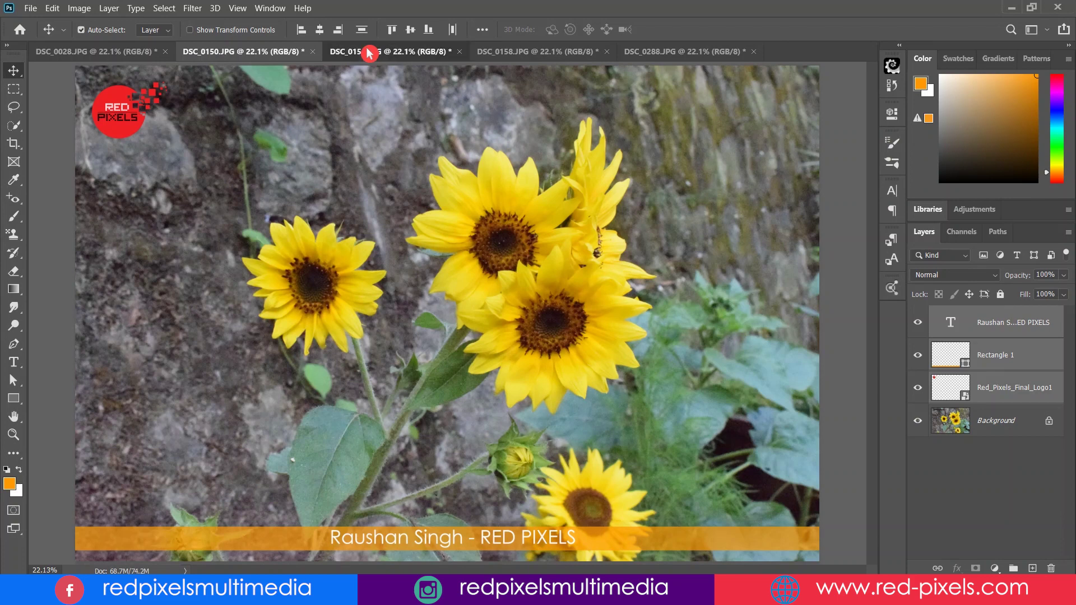
left_click(418, 52)
left_click(547, 53)
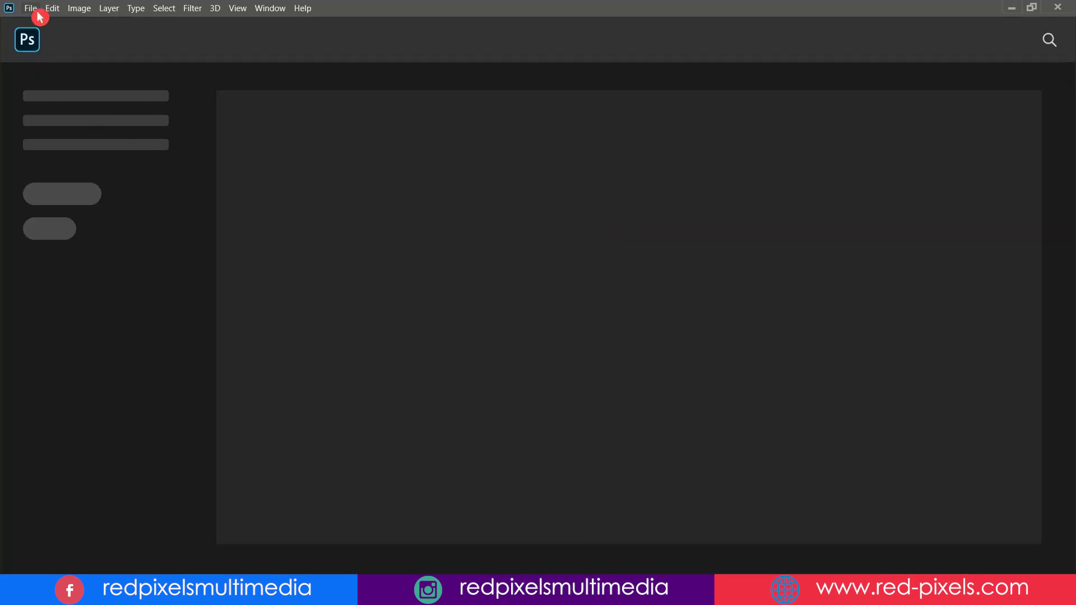
Create a new blank document using the default 1920×1080 preset
left_click(36, 10)
left_click(88, 25)
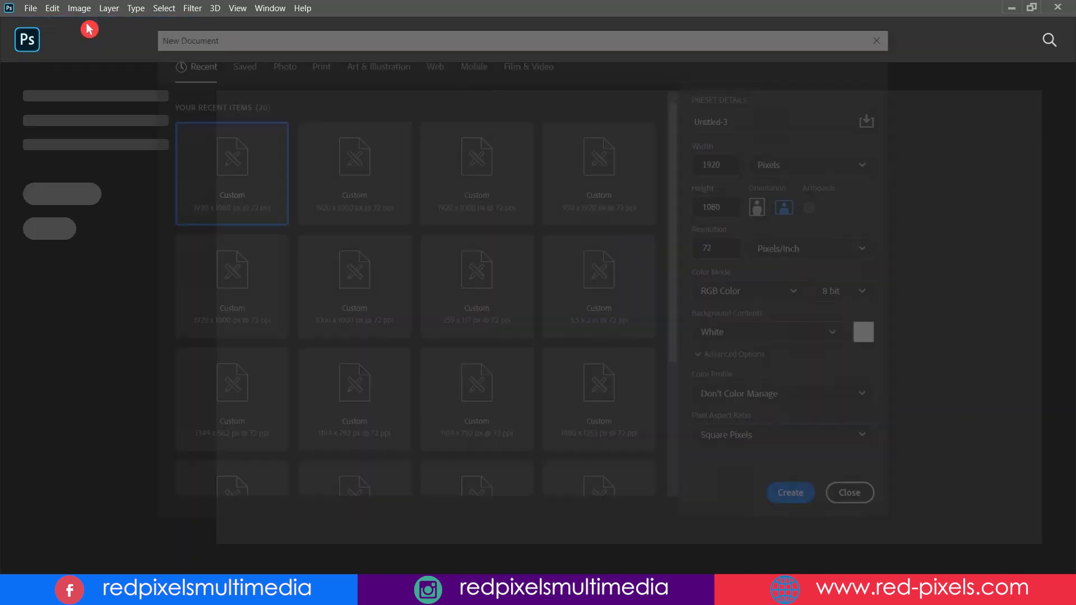
left_click(801, 502)
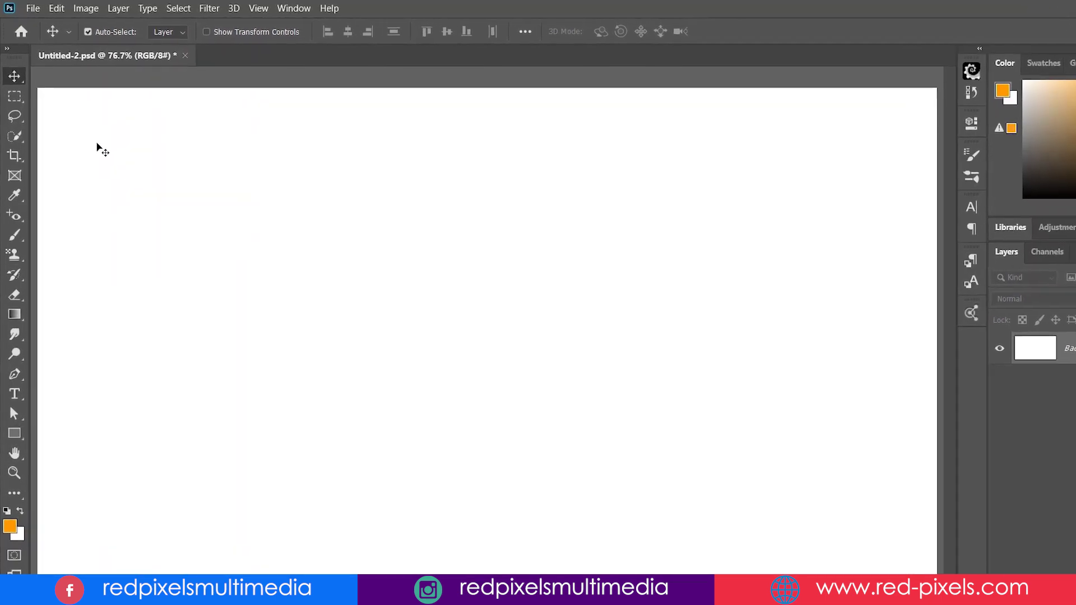
Launch the Load Files into Stack script from the File Scripts menu
left_click(34, 7)
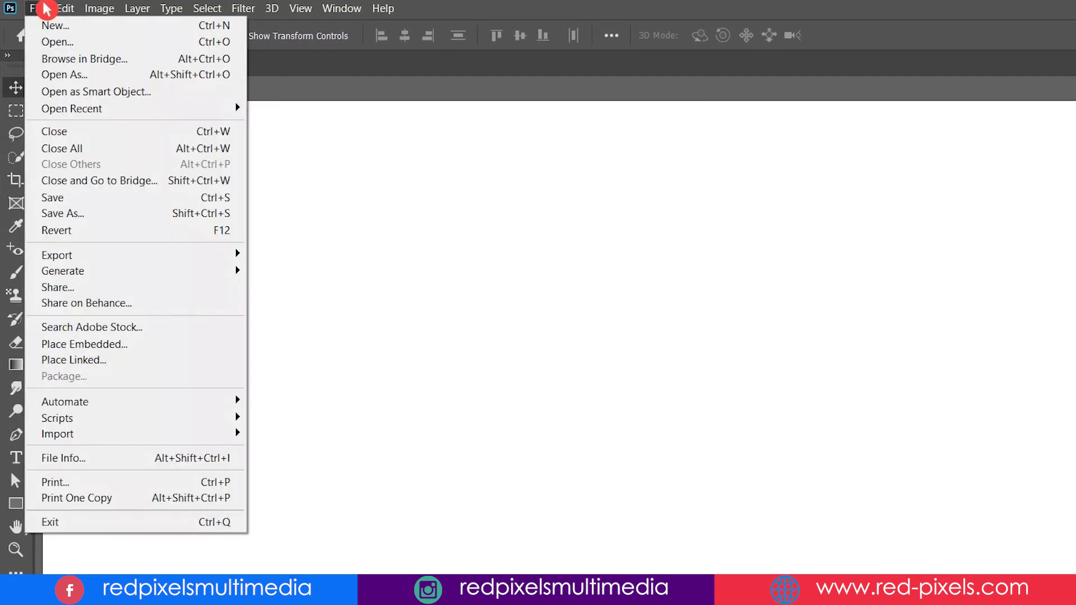
mouse_move(133, 428)
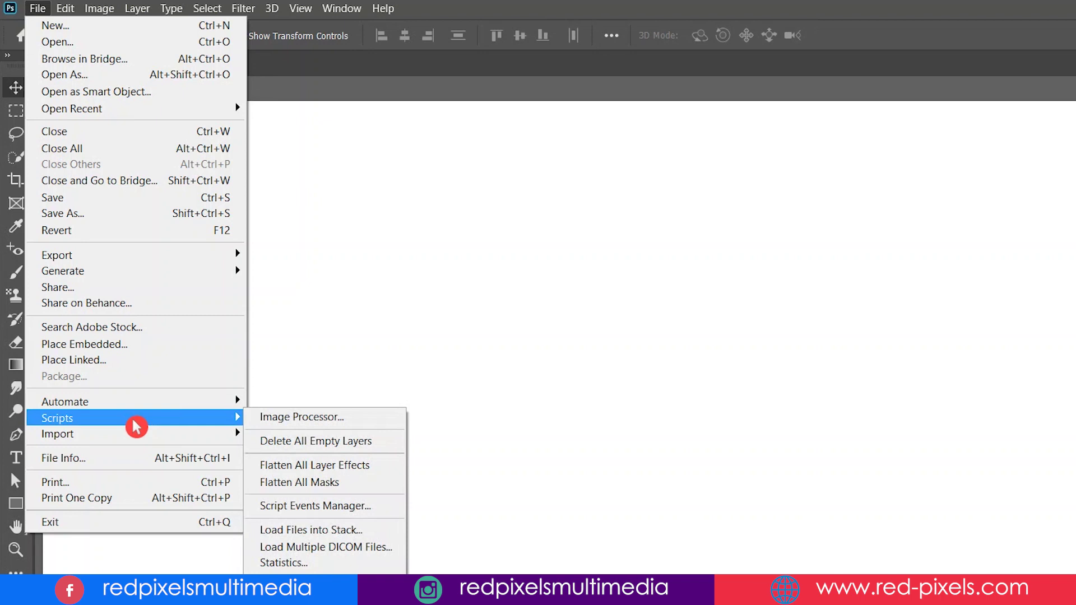
left_click(370, 533)
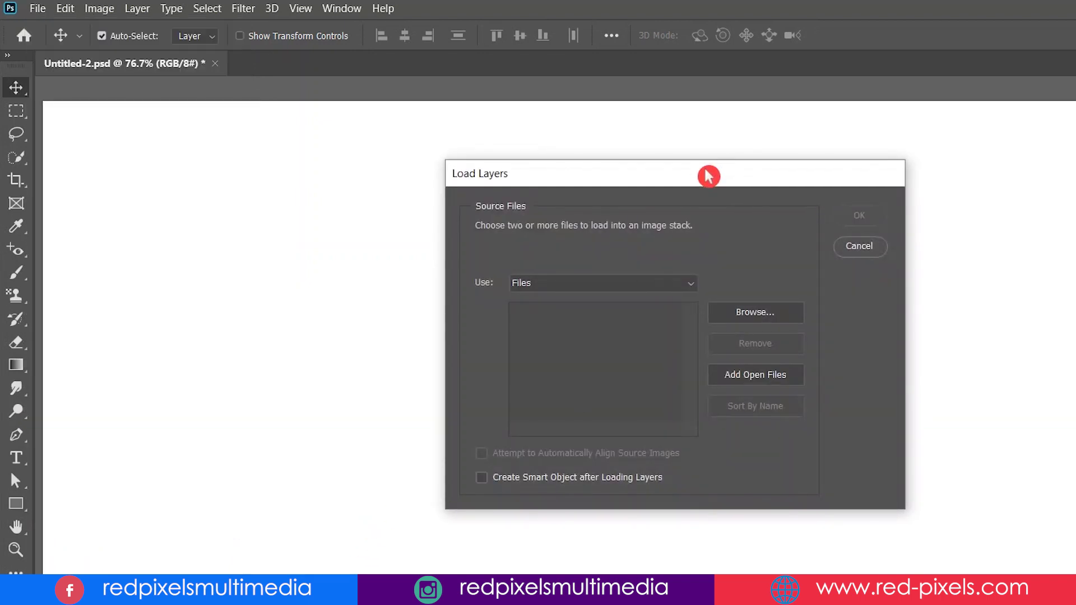
left_click_drag(709, 177, 655, 200)
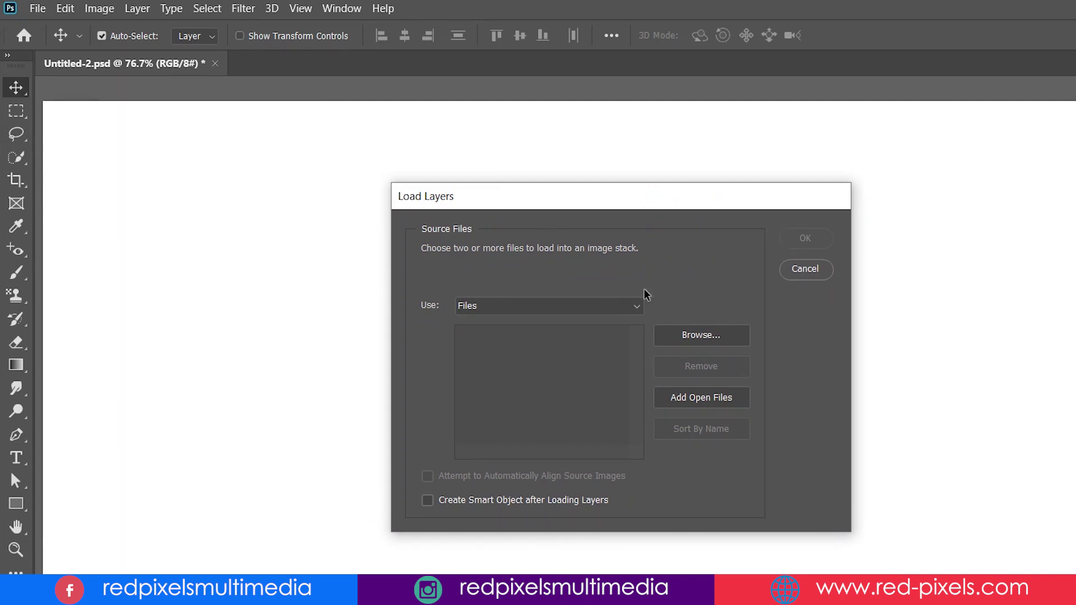
Set the stack source to Folder and choose the Import folder
left_click(635, 311)
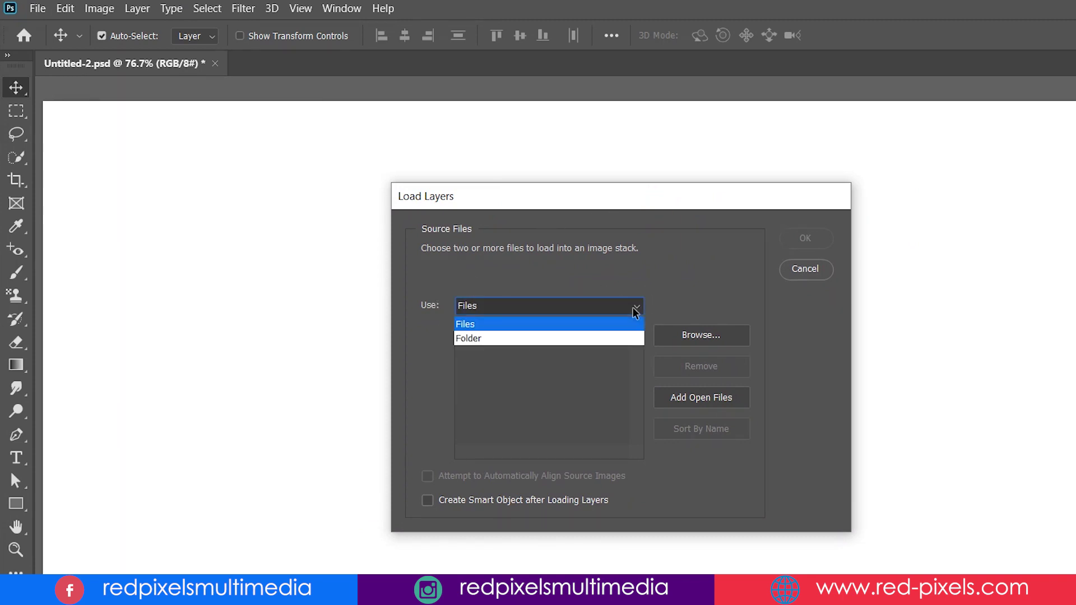
left_click(479, 339)
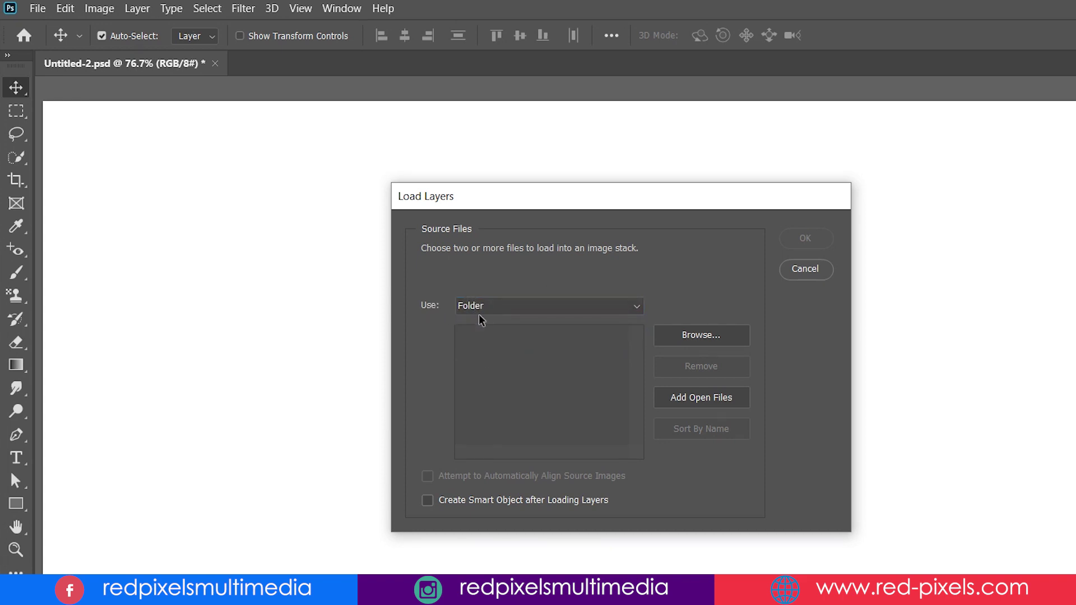
left_click(701, 335)
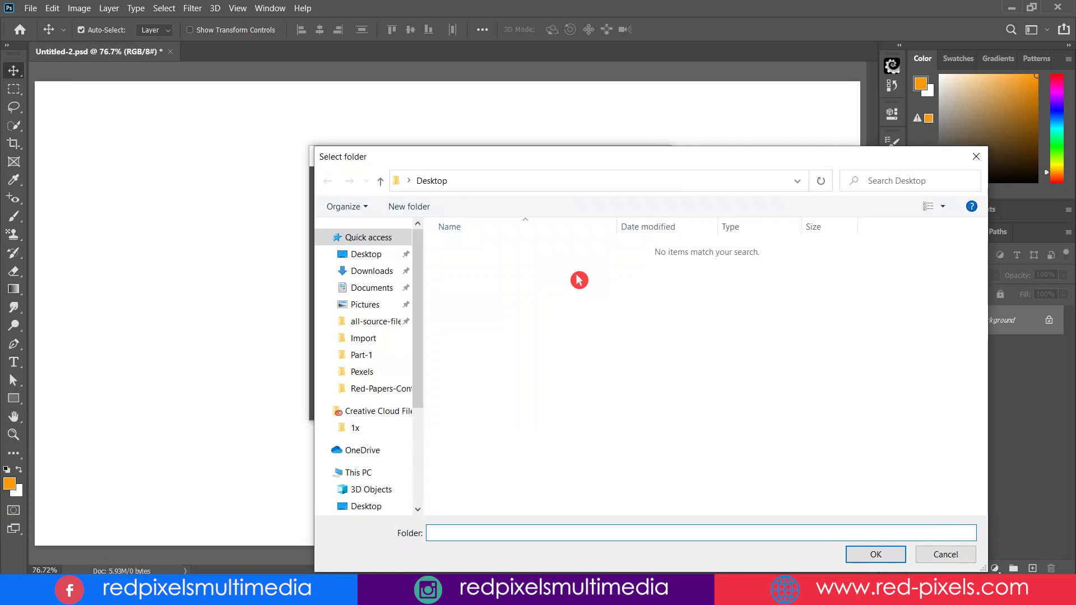
left_click_drag(582, 163, 428, 122)
left_click(206, 326)
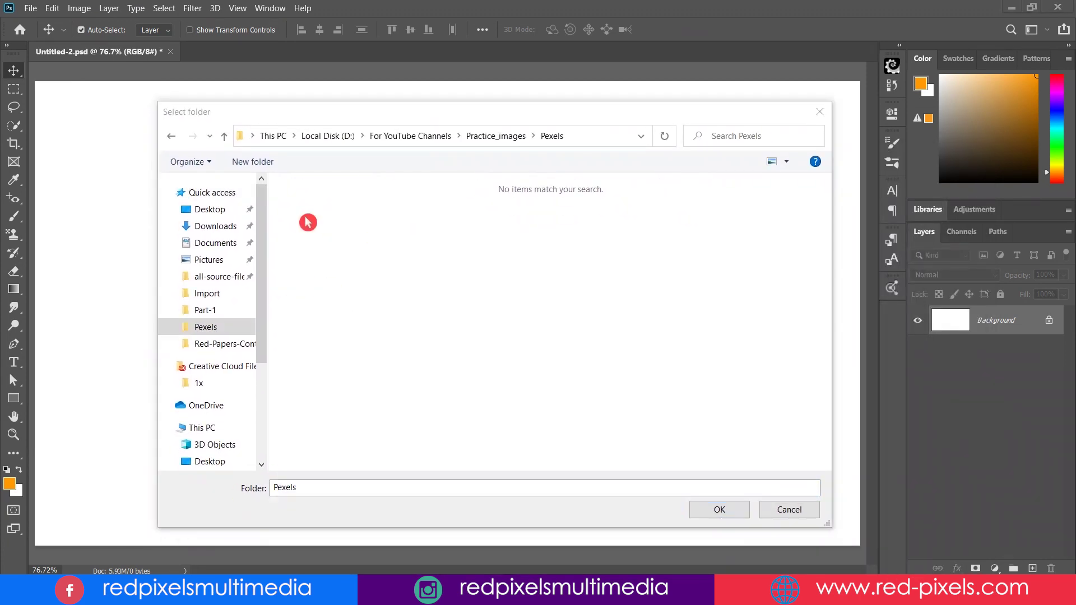
left_click(246, 292)
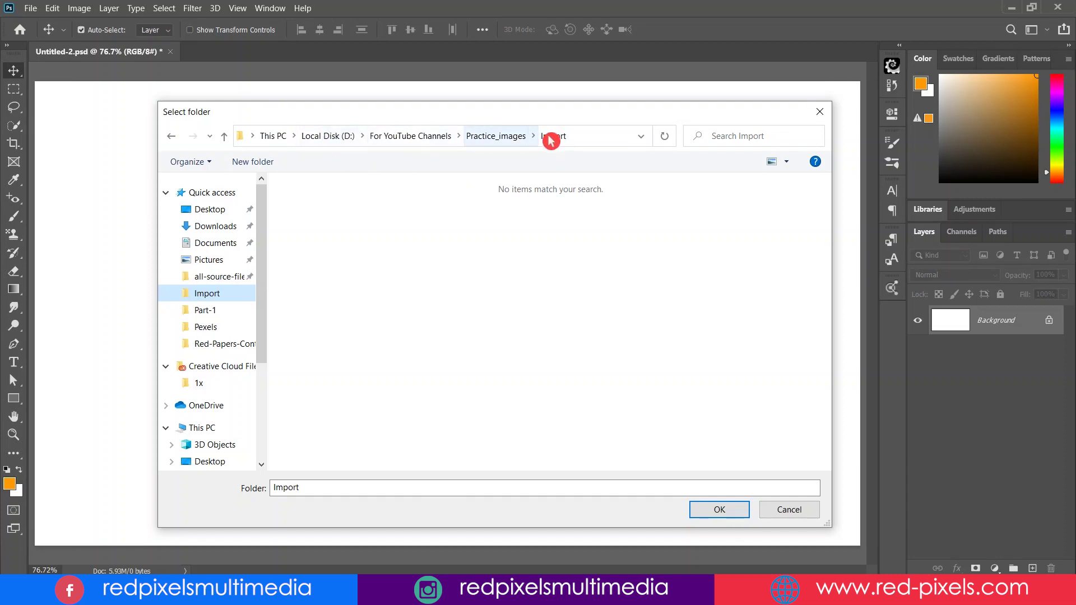
left_click(723, 512)
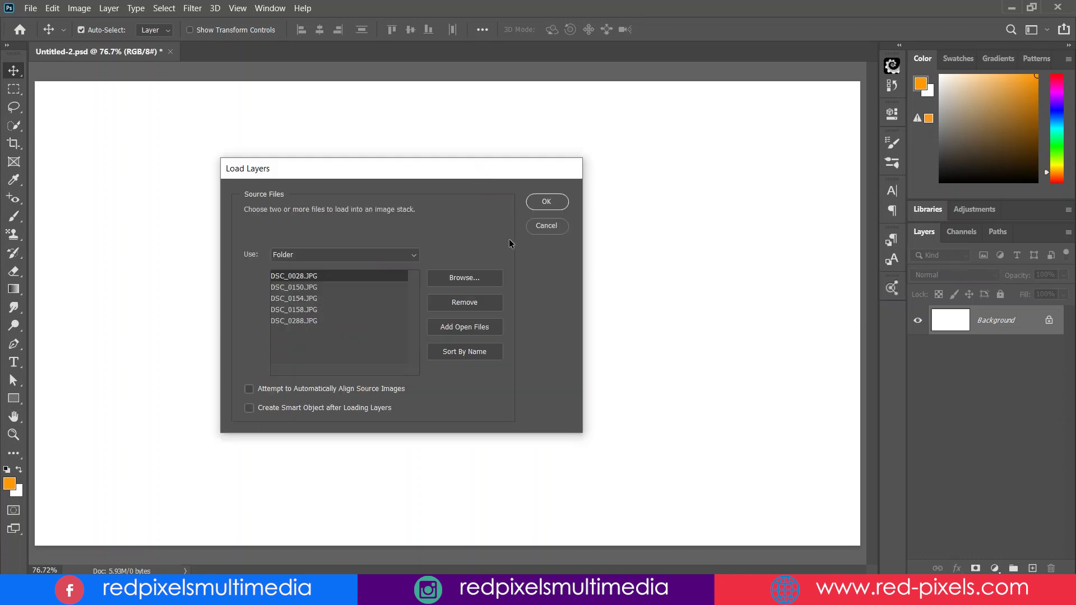
Confirm Load Layers to stack DSC_0028 through DSC_0288 as layers in a new document
left_click(565, 202)
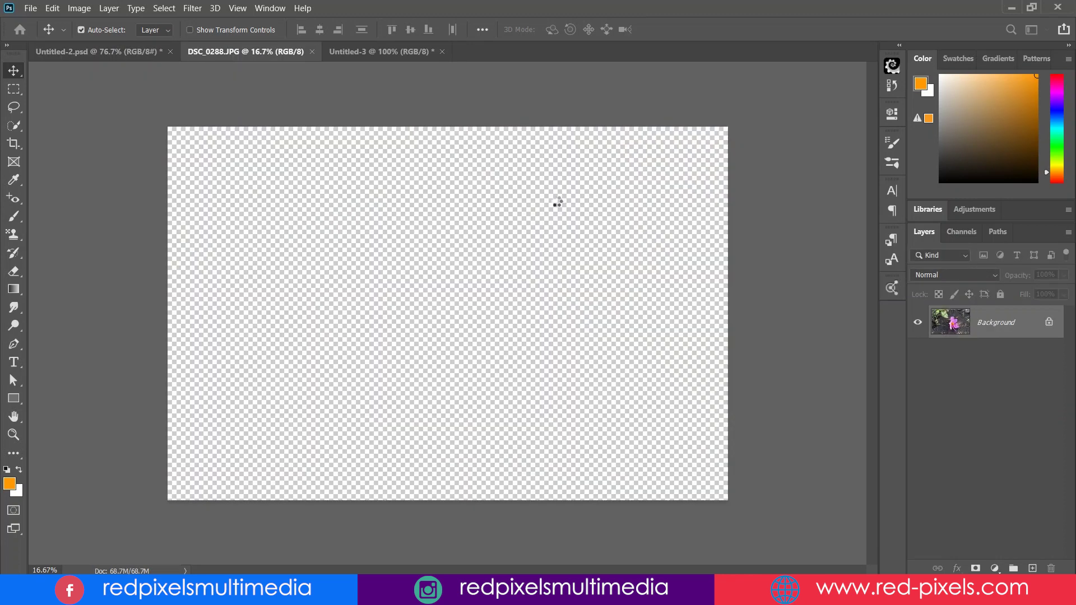